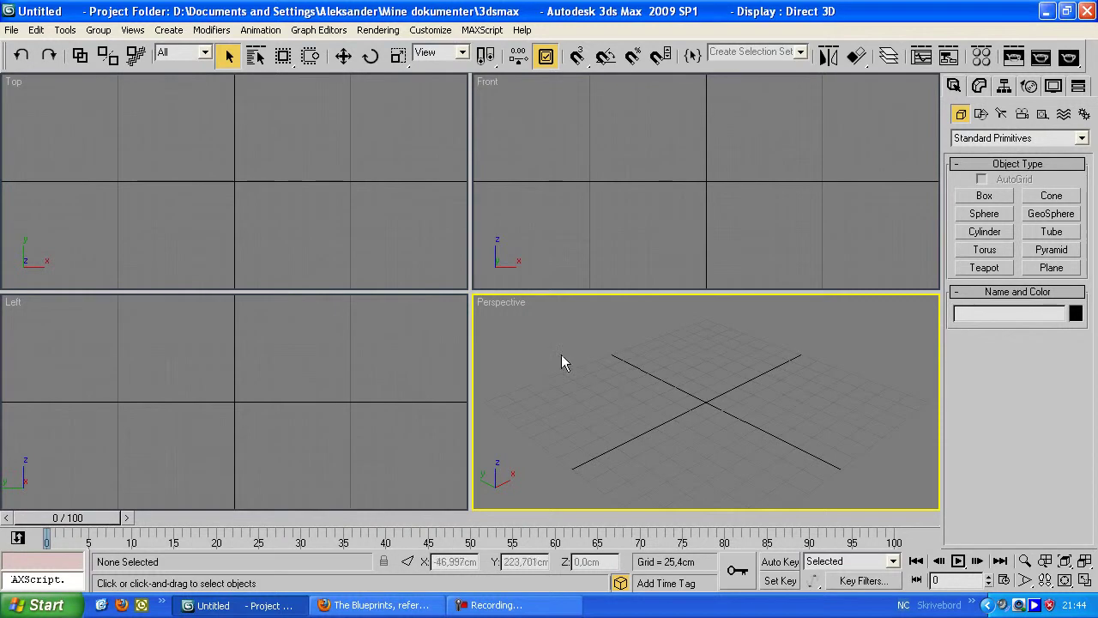
pyautogui.click(409, 247)
pyautogui.click(408, 326)
pyautogui.click(514, 251)
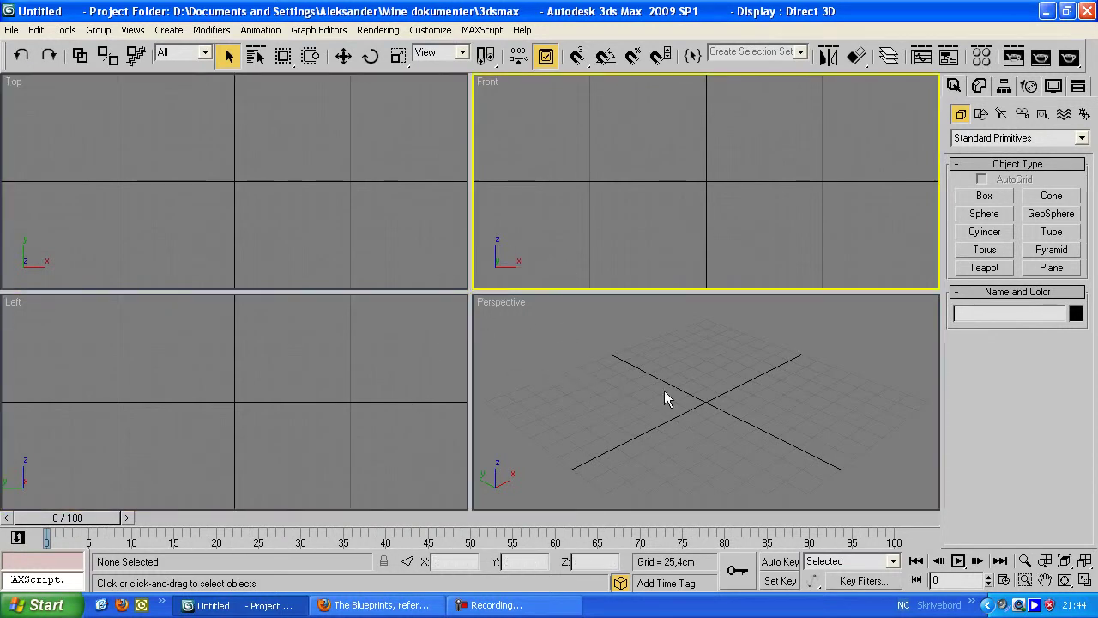
pyautogui.click(660, 411)
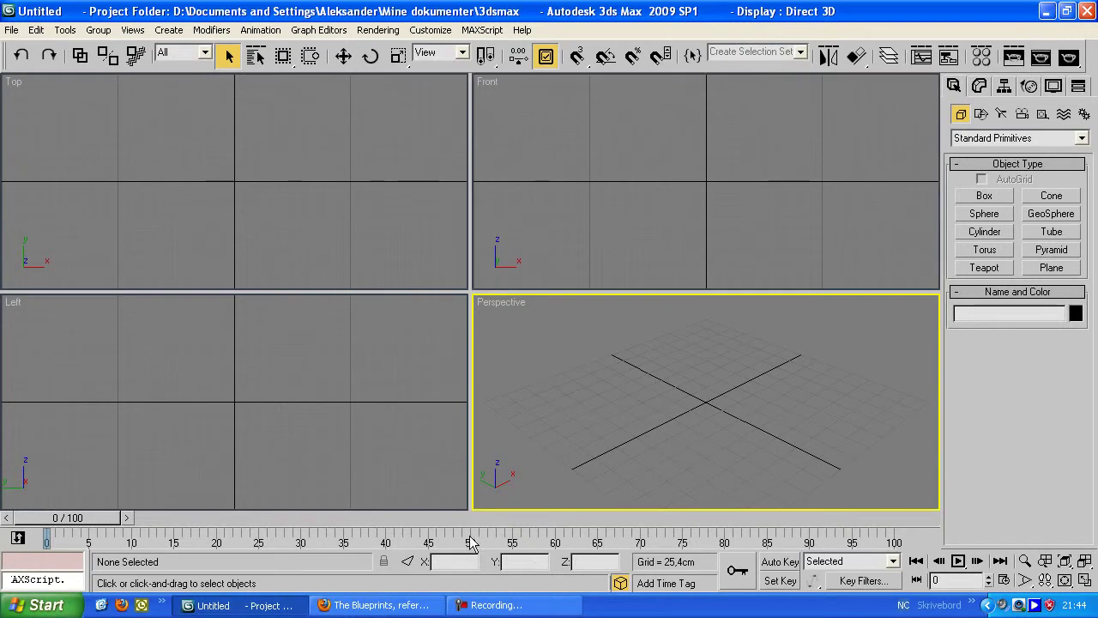
# - Switch to Firefox and browse The-Blueprints.com's blueprint database through the Cars category to the Lola list
pyautogui.click(379, 606)
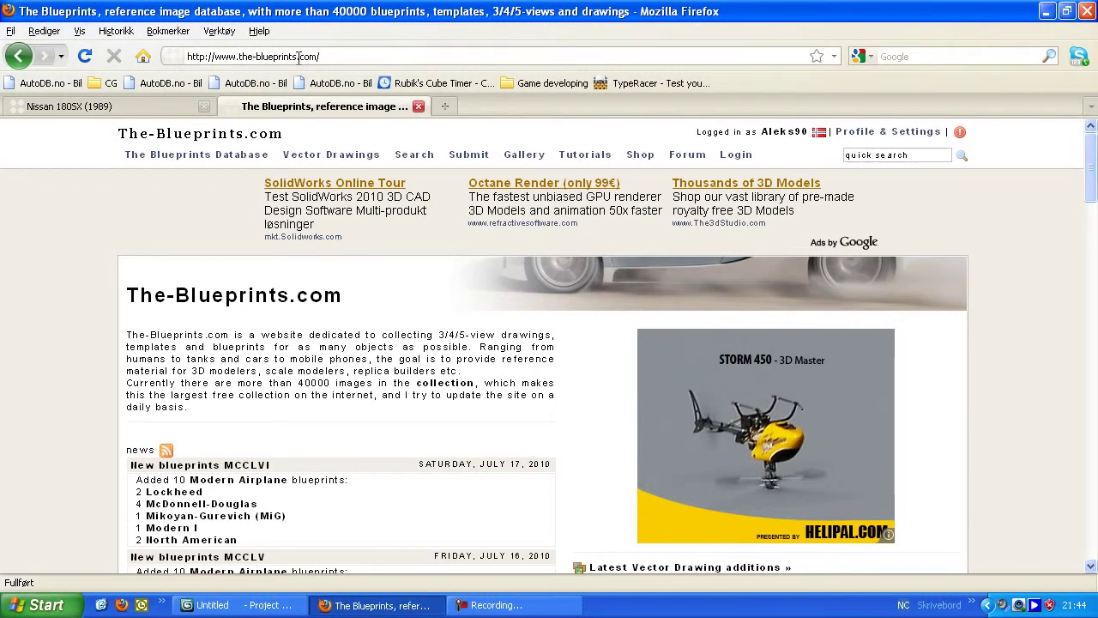
pyautogui.scroll(-4, 211, 221)
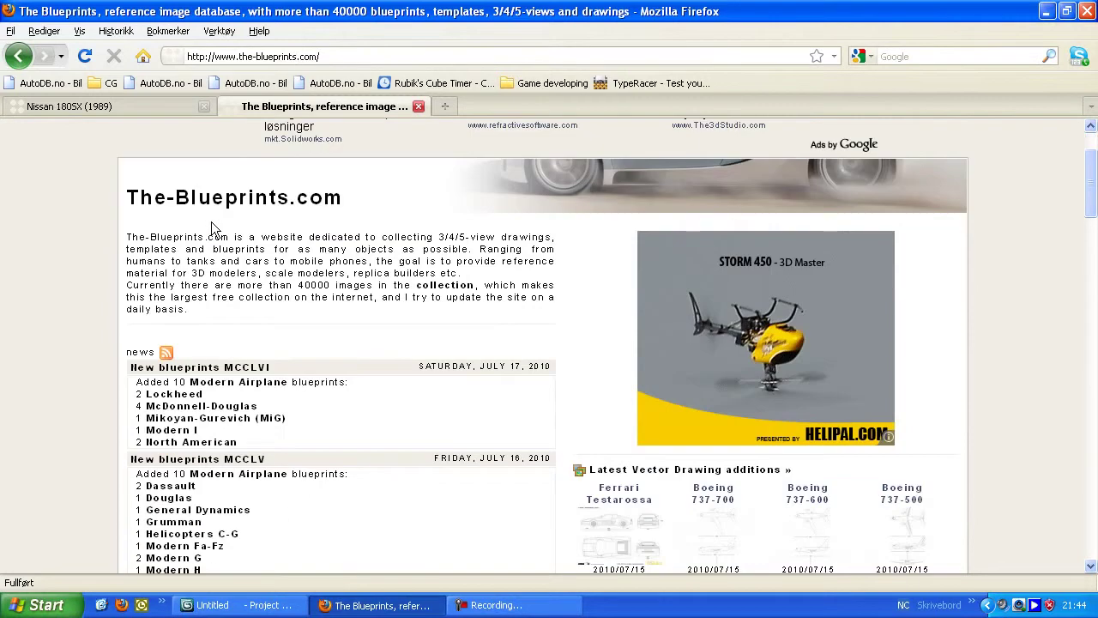
pyautogui.scroll(2, 210, 221)
pyautogui.scroll(2, 208, 213)
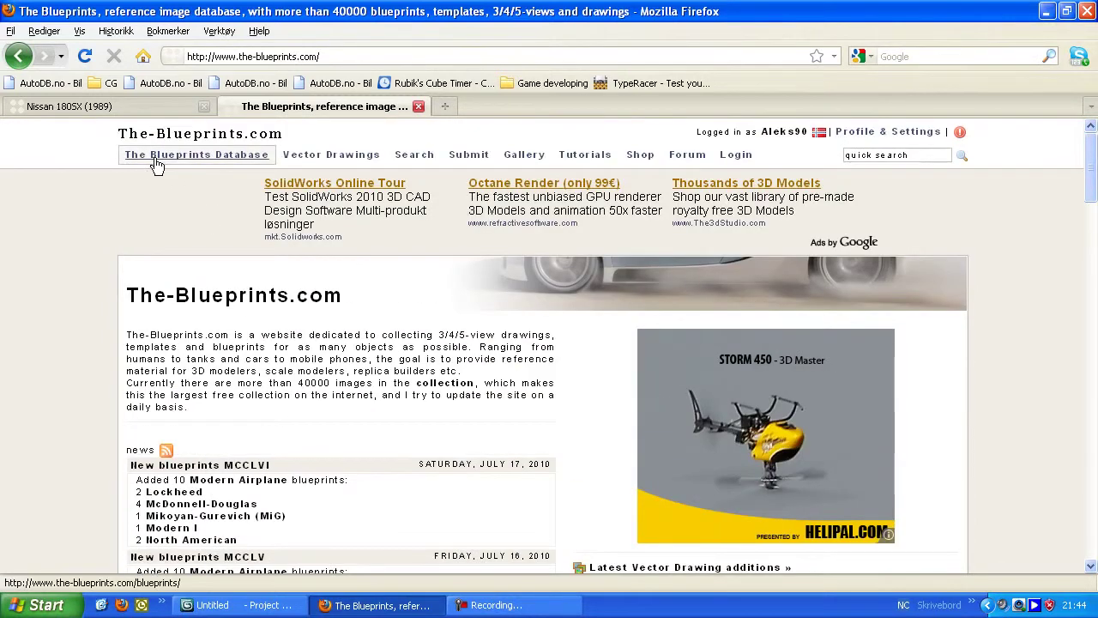
pyautogui.click(233, 161)
pyautogui.scroll(-8, 291, 277)
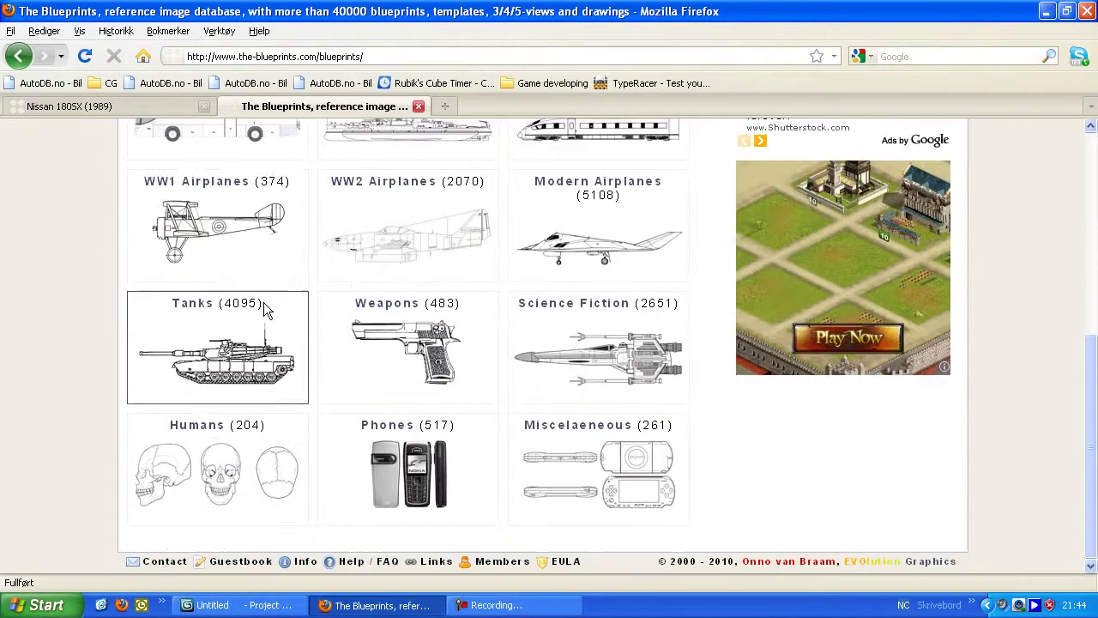
pyautogui.scroll(5, 367, 249)
pyautogui.scroll(-4, 384, 355)
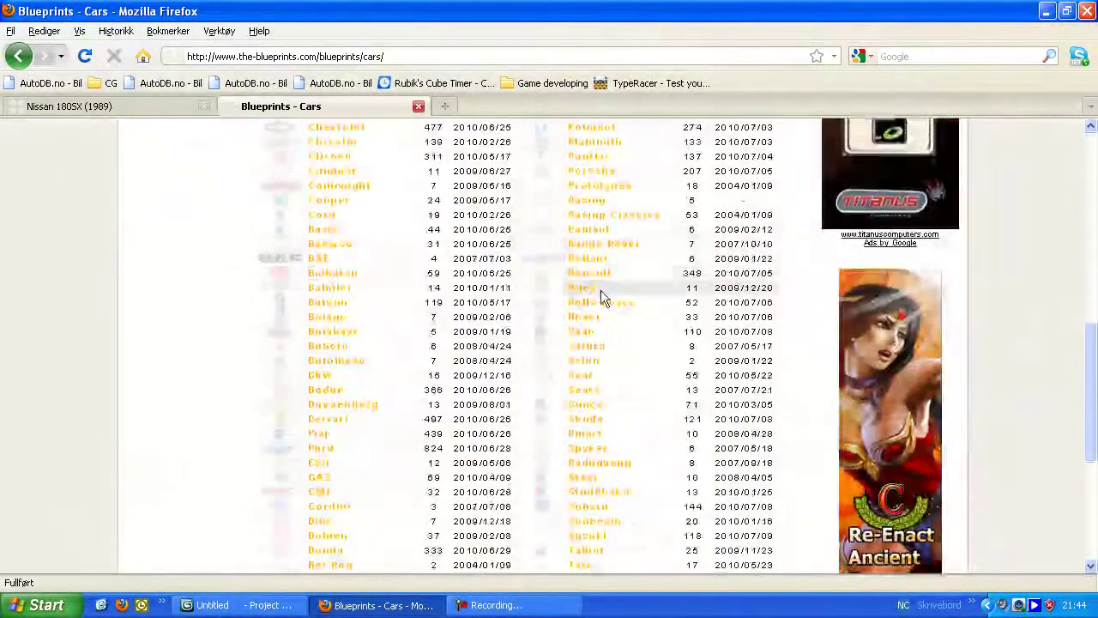
pyautogui.scroll(10, 600, 292)
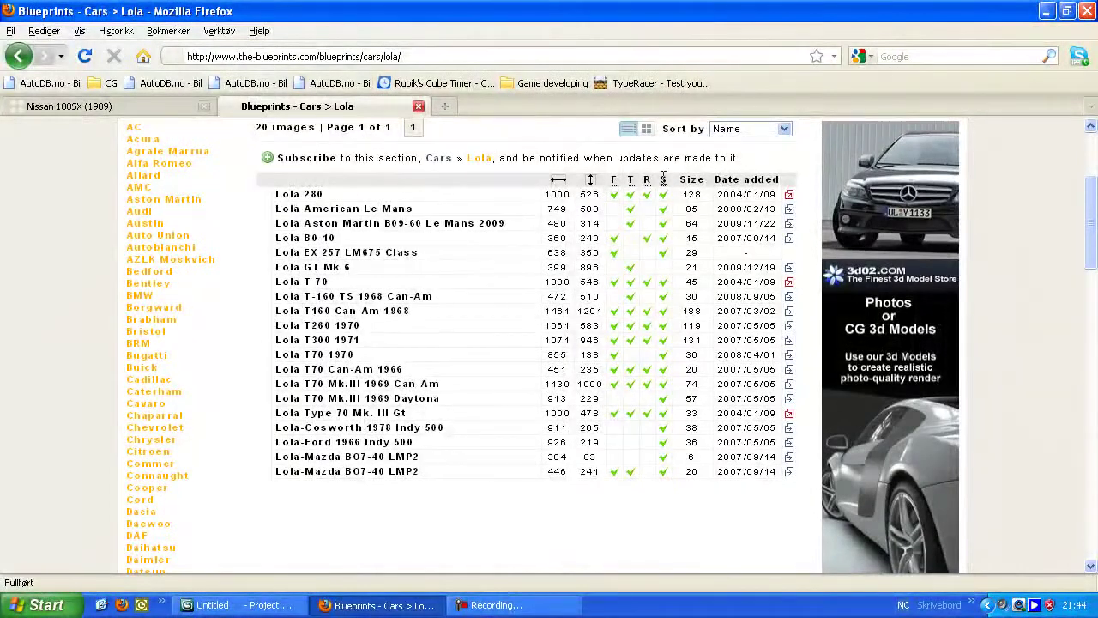
# - Close the Lola listing and examine the four views on the Nissan 180SX (1989) blueprint page
pyautogui.middleClick(363, 102)
pyautogui.scroll(4, 452, 267)
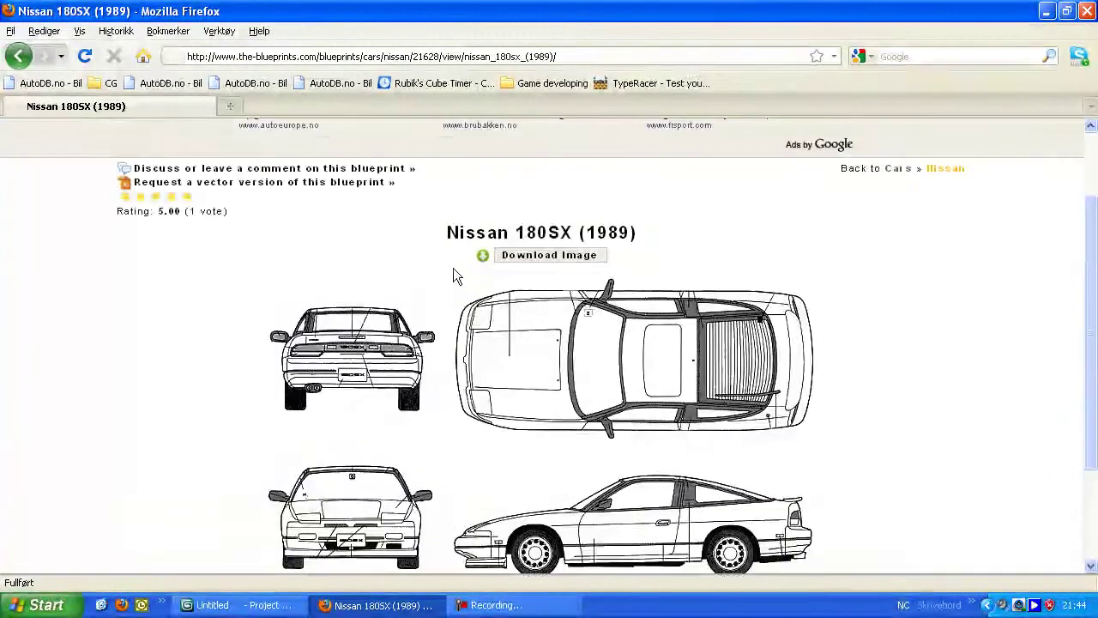
pyautogui.scroll(-2, 463, 298)
pyautogui.moveTo(448, 232); pyautogui.dragTo(573, 232)
pyautogui.scroll(-5, 477, 286)
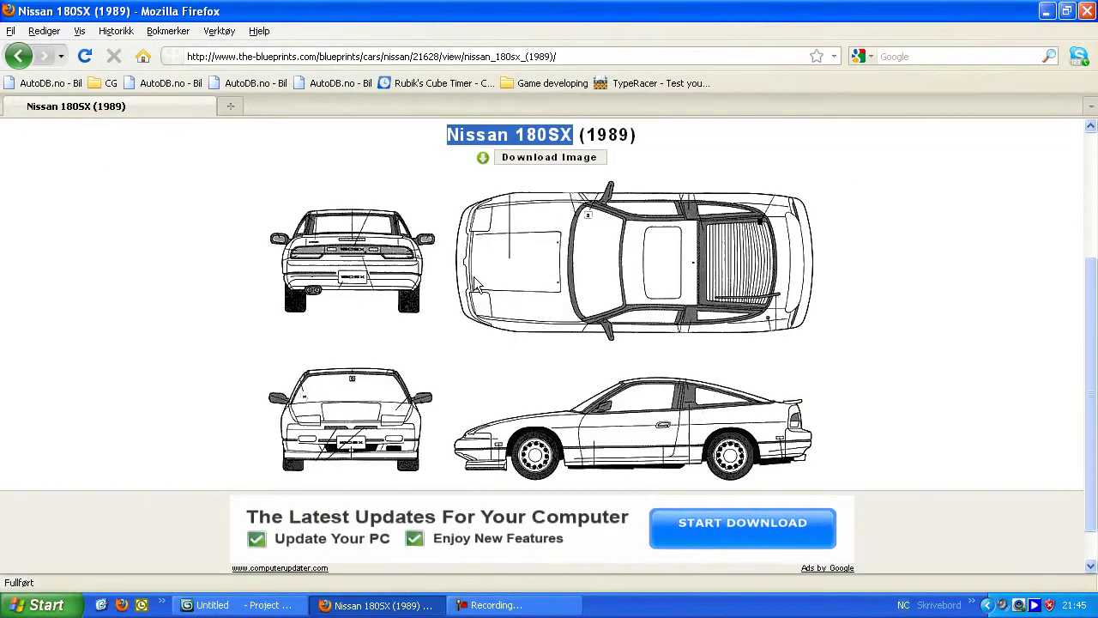
pyautogui.scroll(4, 489, 286)
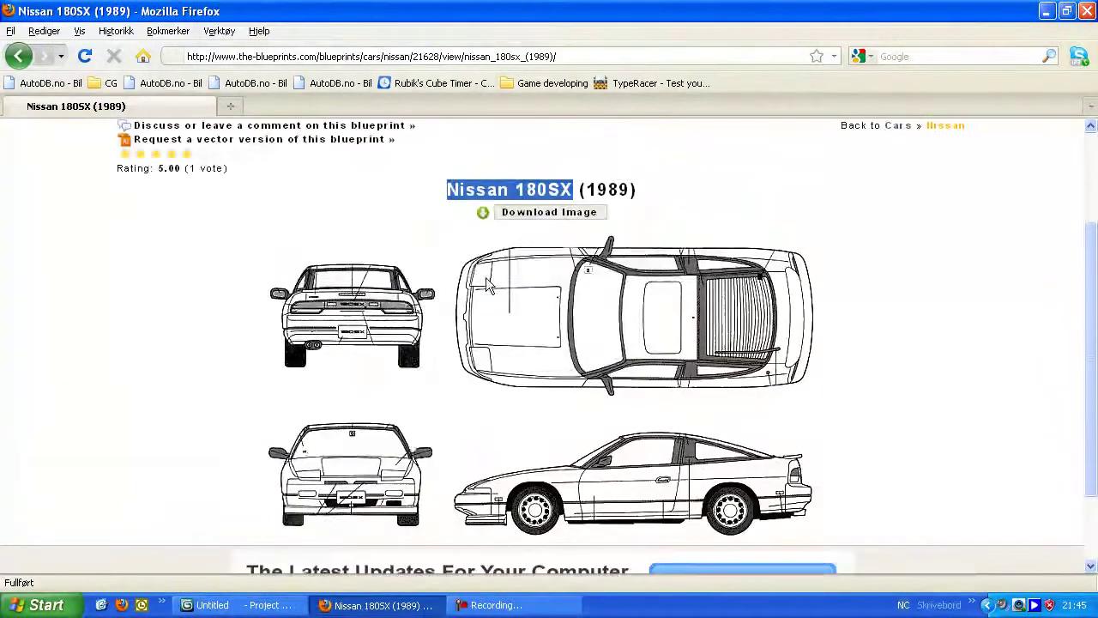
# - Download the Nissan 180SX (1989) GIF image into a new desktop folder named Nissan 180SX Blueprints
pyautogui.click(483, 214)
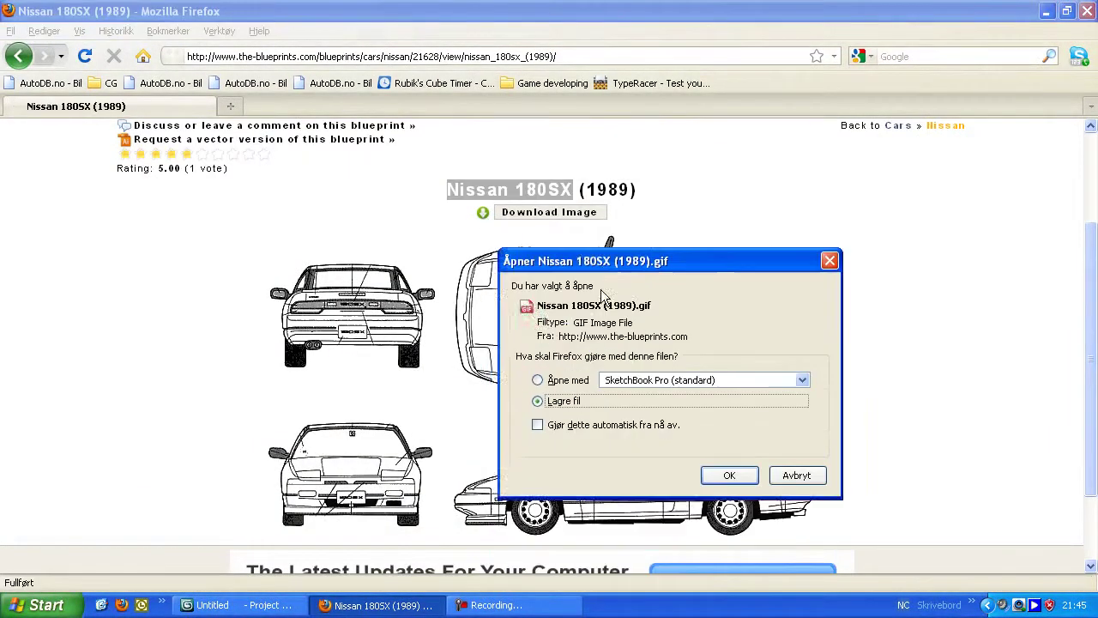
pyautogui.click(721, 402)
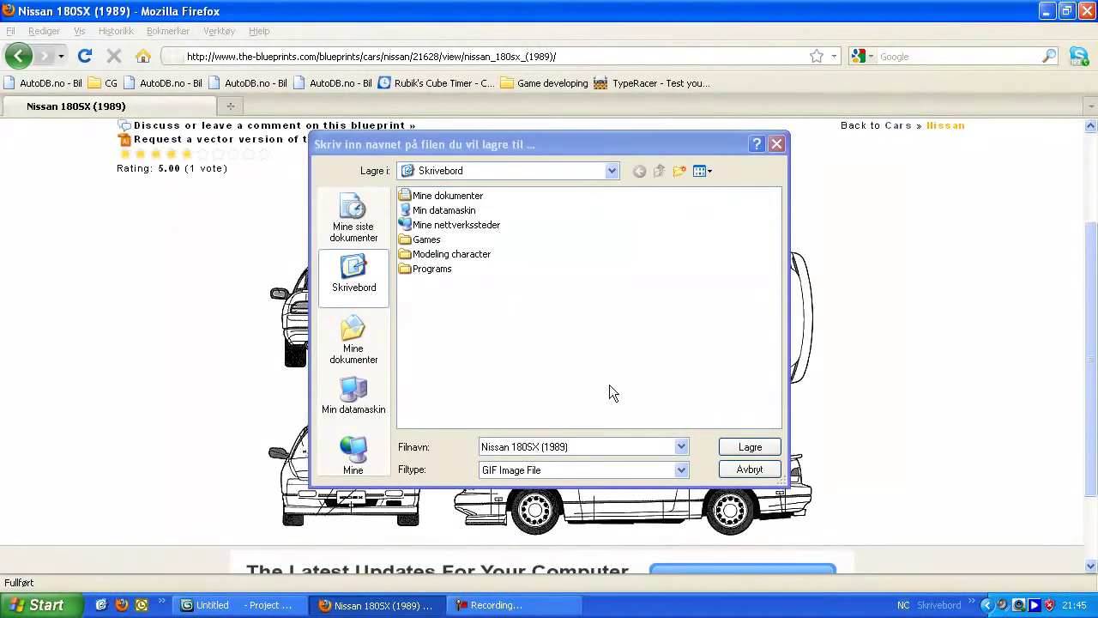
pyautogui.click(683, 169)
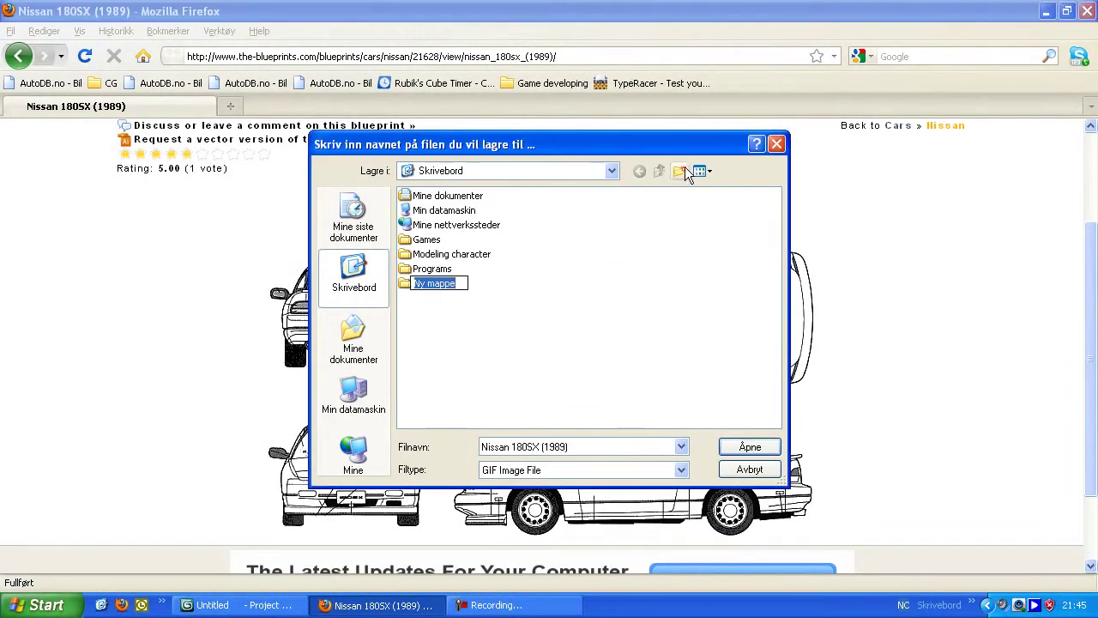
pyautogui.write('Nissan ')
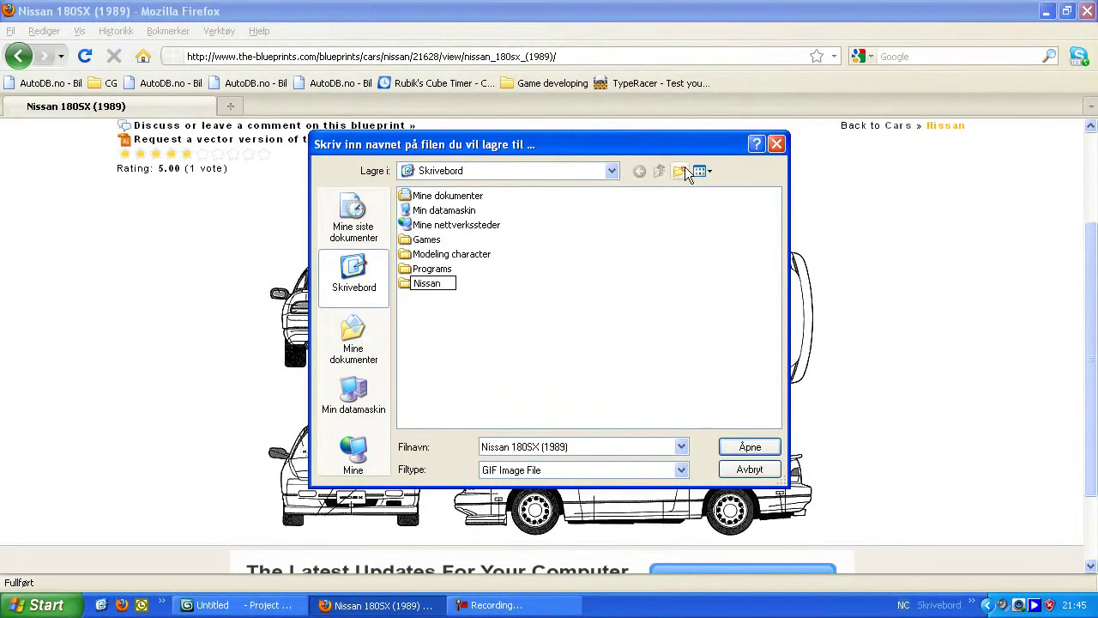
pyautogui.write('180SX Blueprints')
pyautogui.press('Return')
pyautogui.click(749, 445)
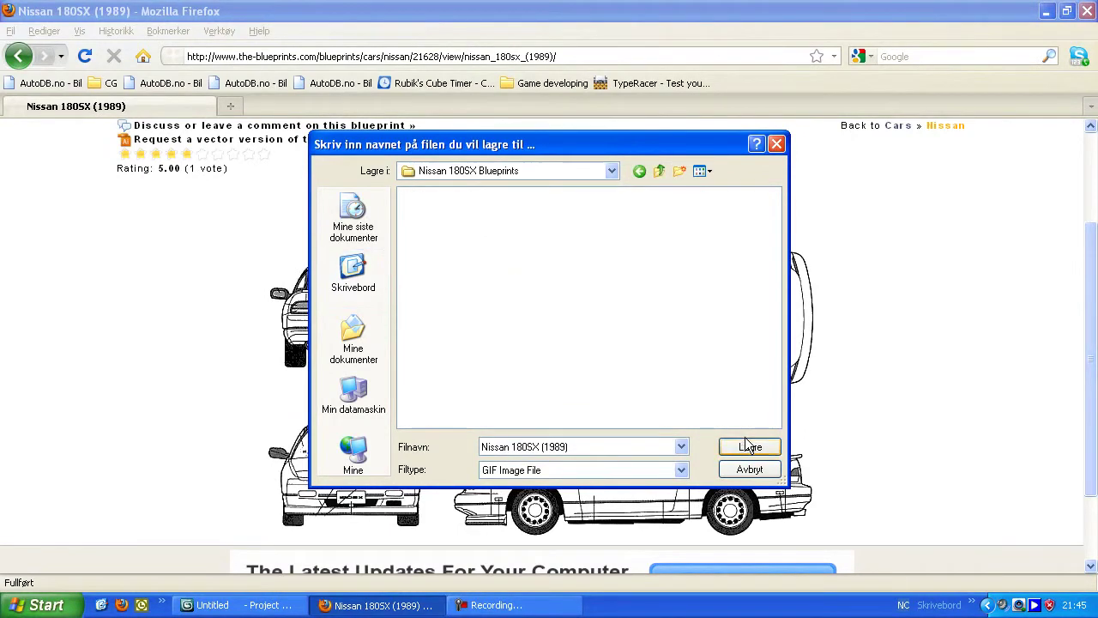
pyautogui.click(746, 447)
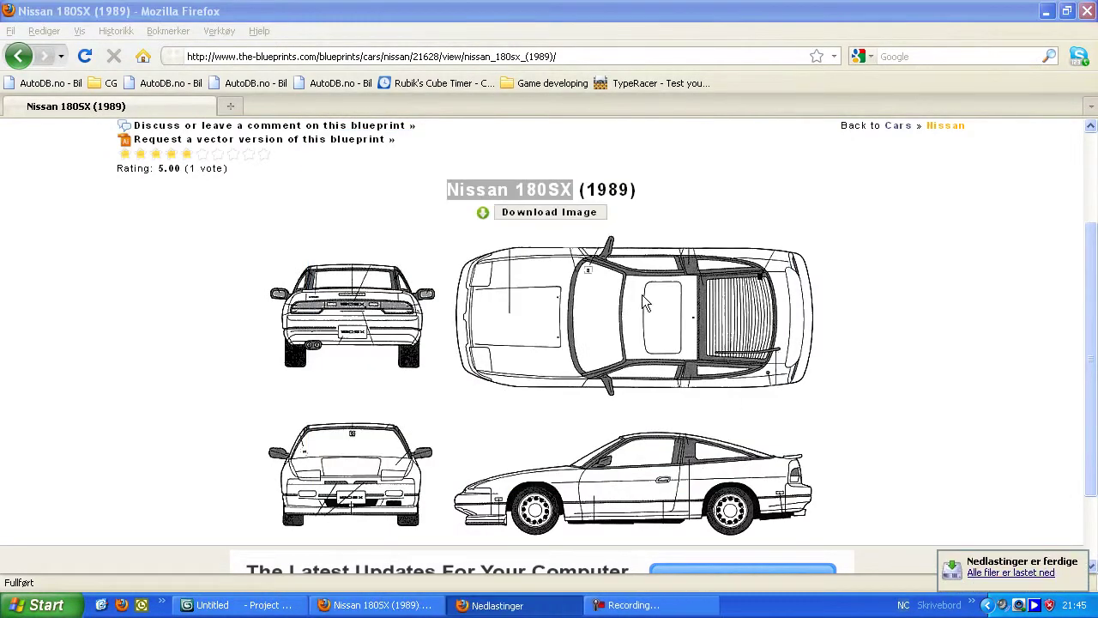
# - Dismiss the downloads window, return to 3ds Max and open the desktop folder Nissan 180SX Blueprints over it
pyautogui.rightClick(496, 604)
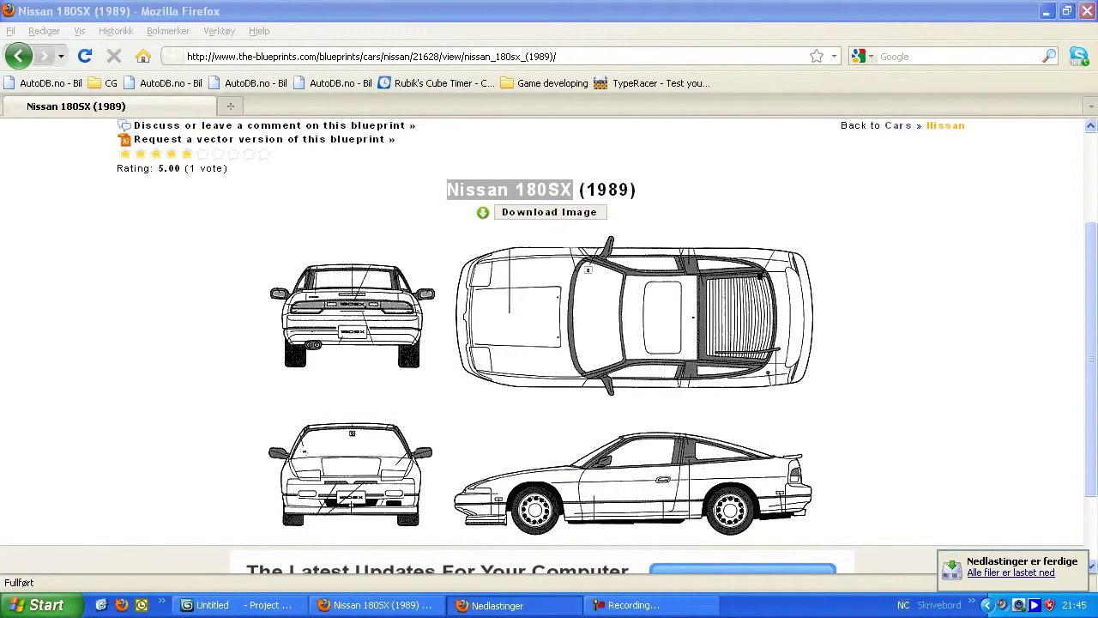
pyautogui.click(514, 600)
pyautogui.click(337, 604)
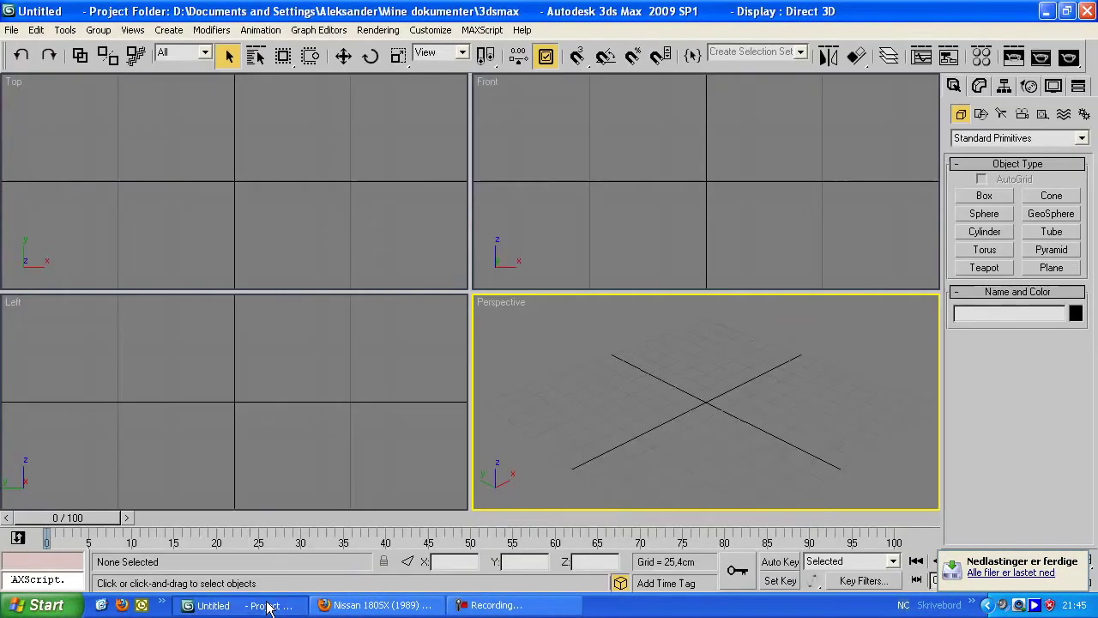
pyautogui.click(973, 605)
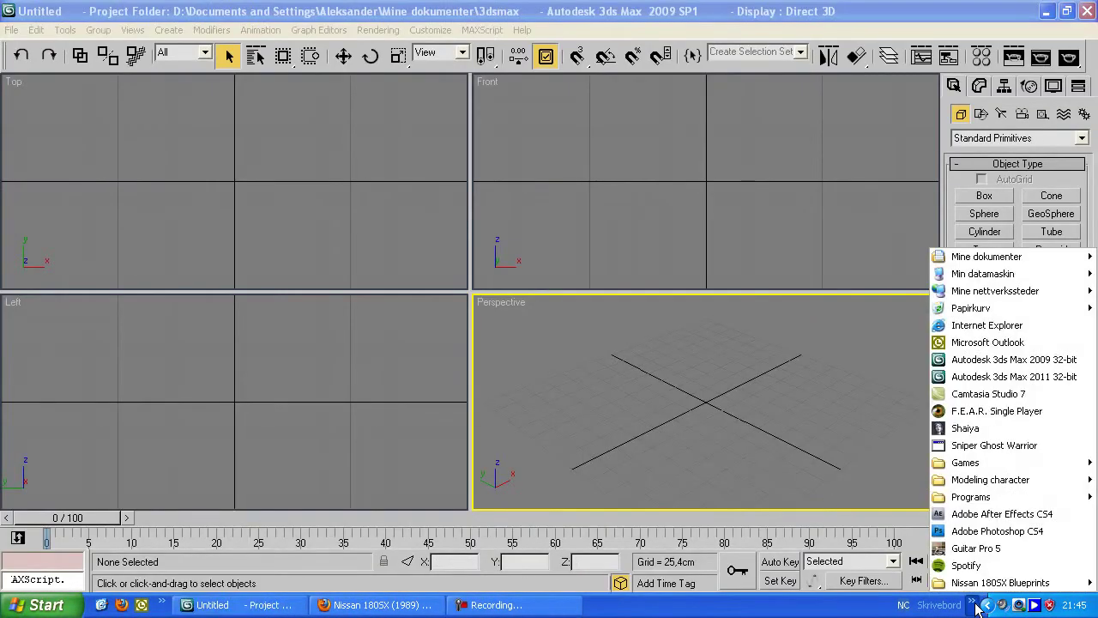
pyautogui.click(987, 583)
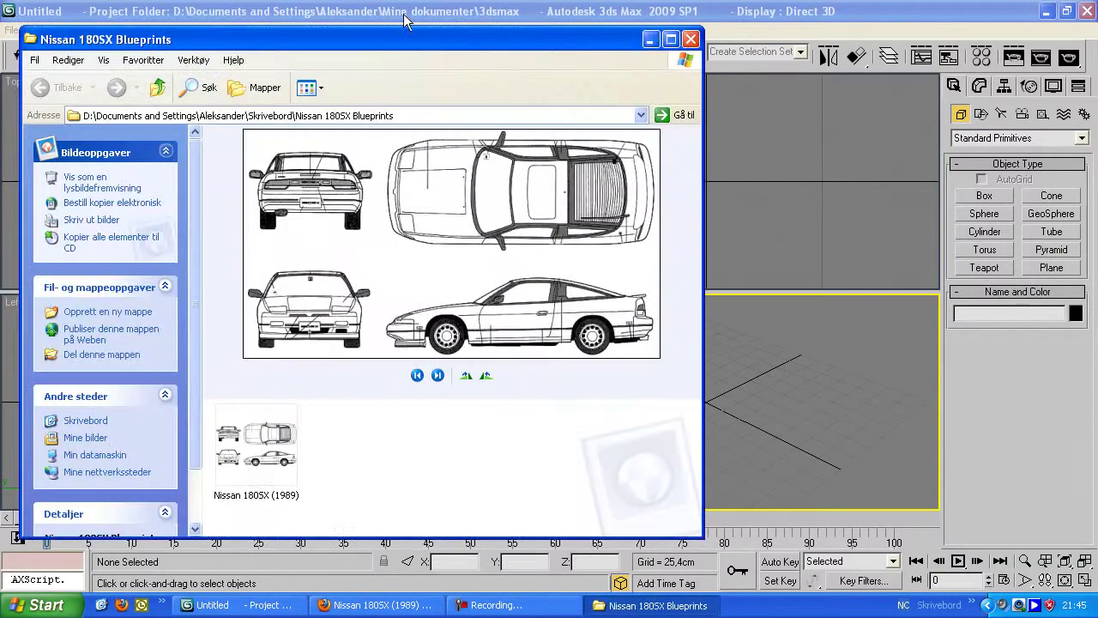
pyautogui.moveTo(404, 36); pyautogui.dragTo(487, 77)
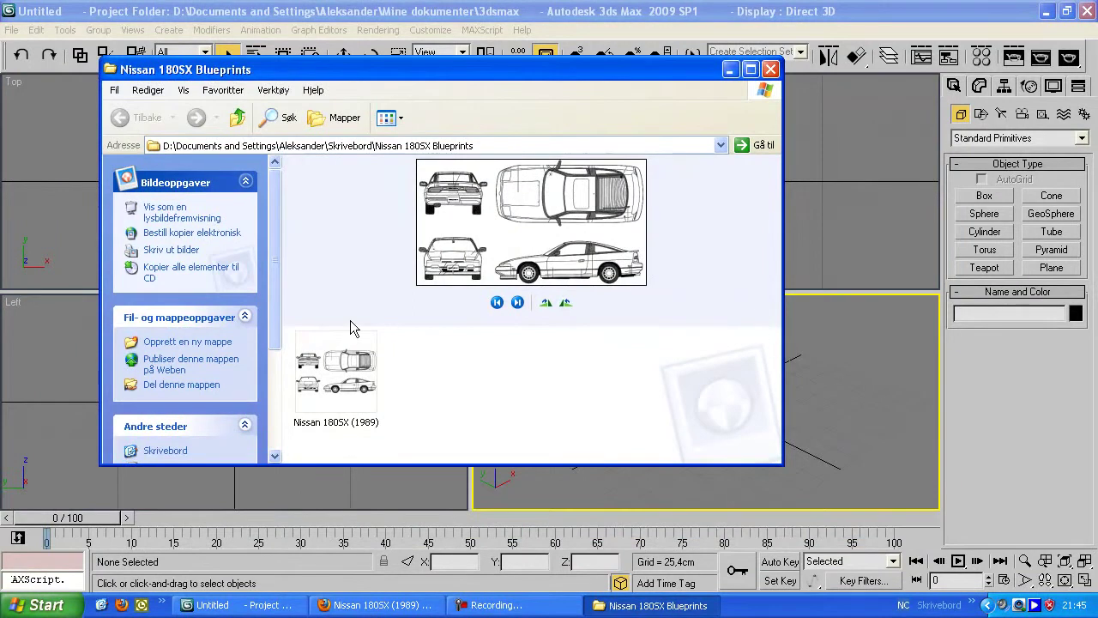
# - Read the pixel dimensions of the Nissan 180SX (1989) image in its file details
pyautogui.click(362, 386)
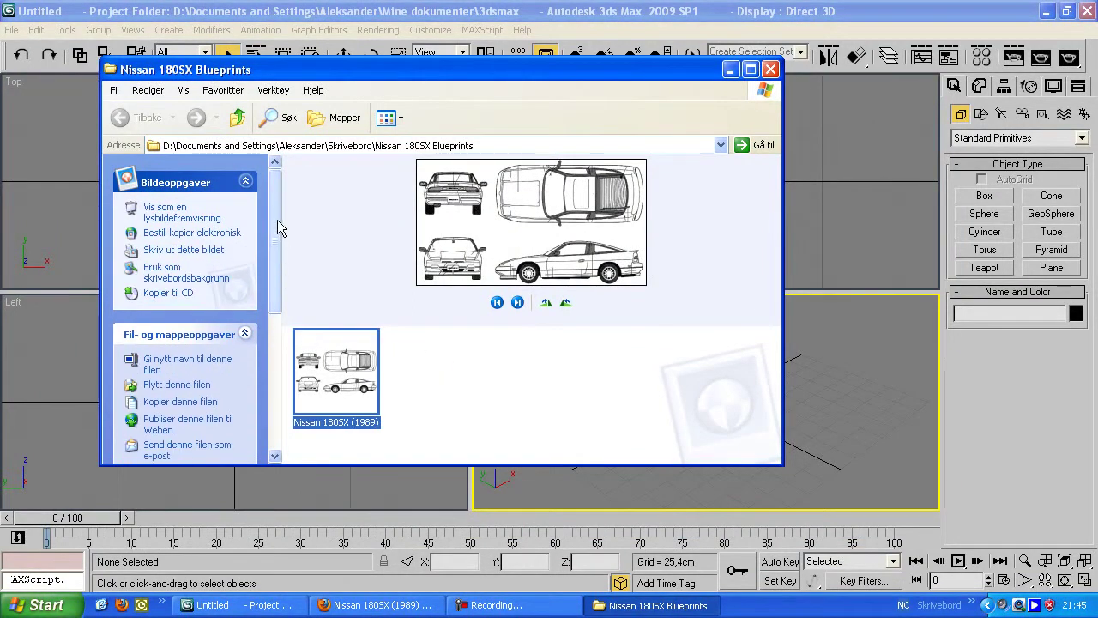
pyautogui.scroll(-2, 273, 225)
pyautogui.scroll(-3, 274, 225)
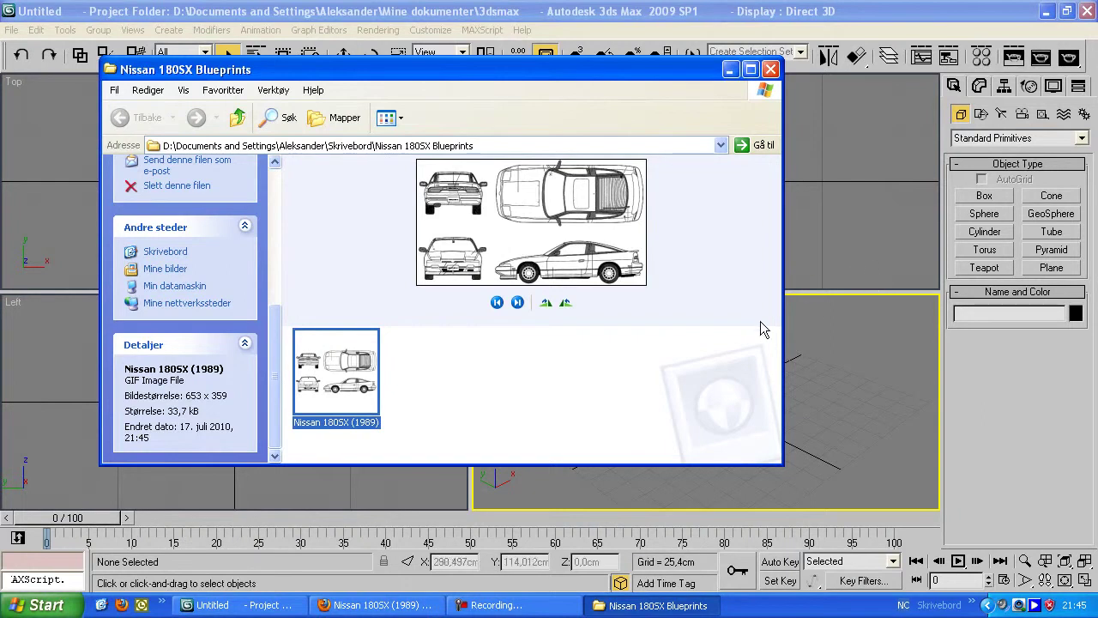
# - Return to 3ds Max and maximize the Top viewport
pyautogui.click(867, 249)
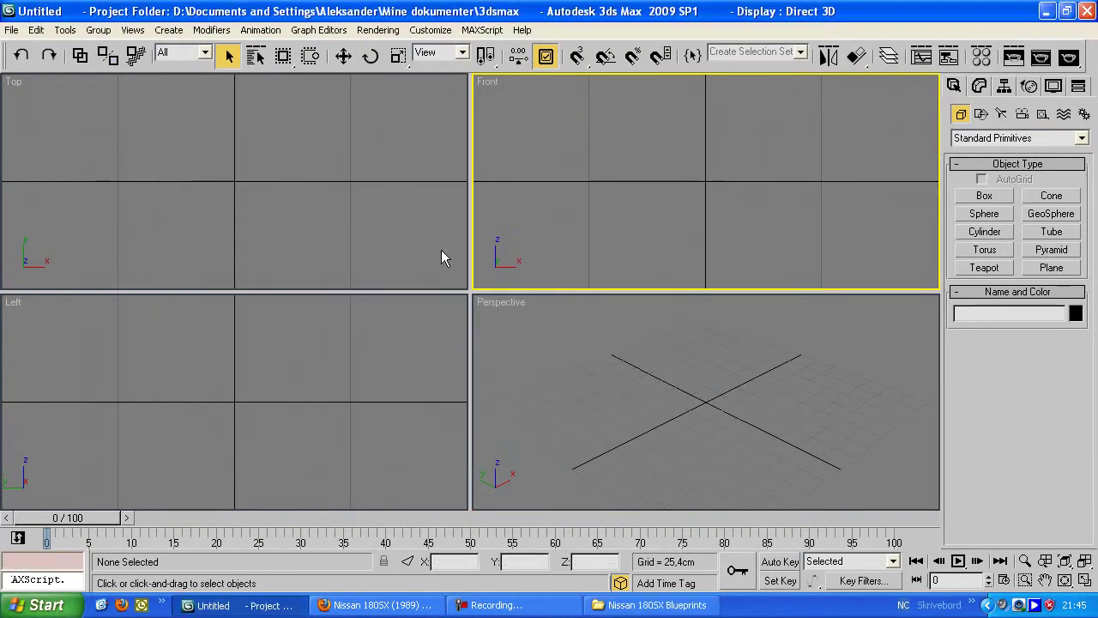
pyautogui.click(347, 232)
pyautogui.hotkey('alt', 'w')
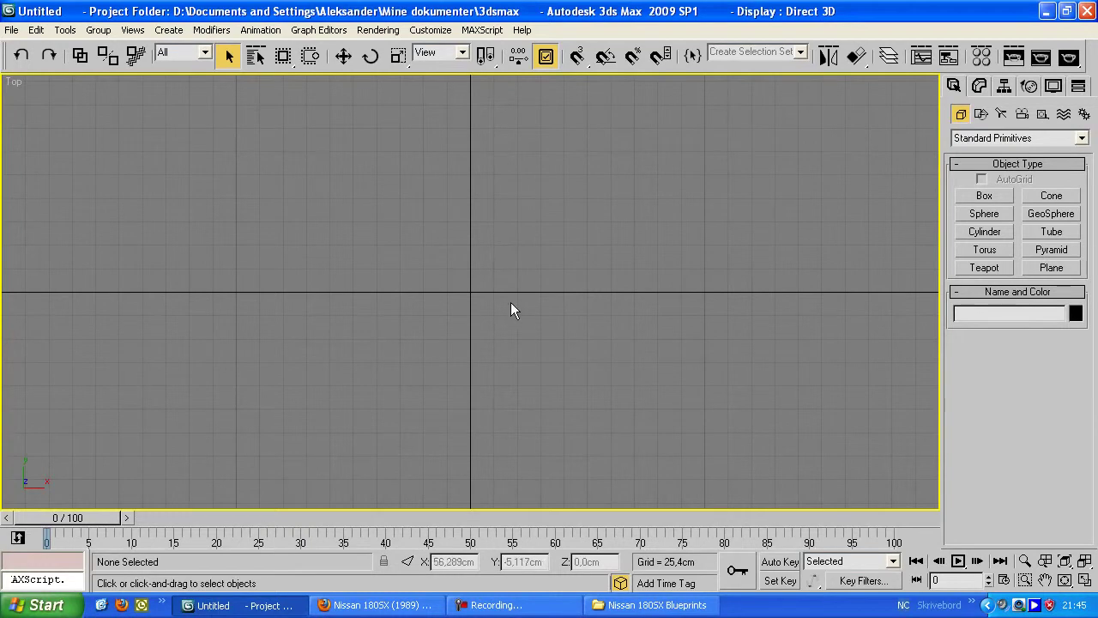
pyautogui.moveTo(525, 294); pyautogui.dragTo(526, 293, button='middle')
# - Start a Plane primitive and set both its length and width segments to 1
pyautogui.click(1037, 268)
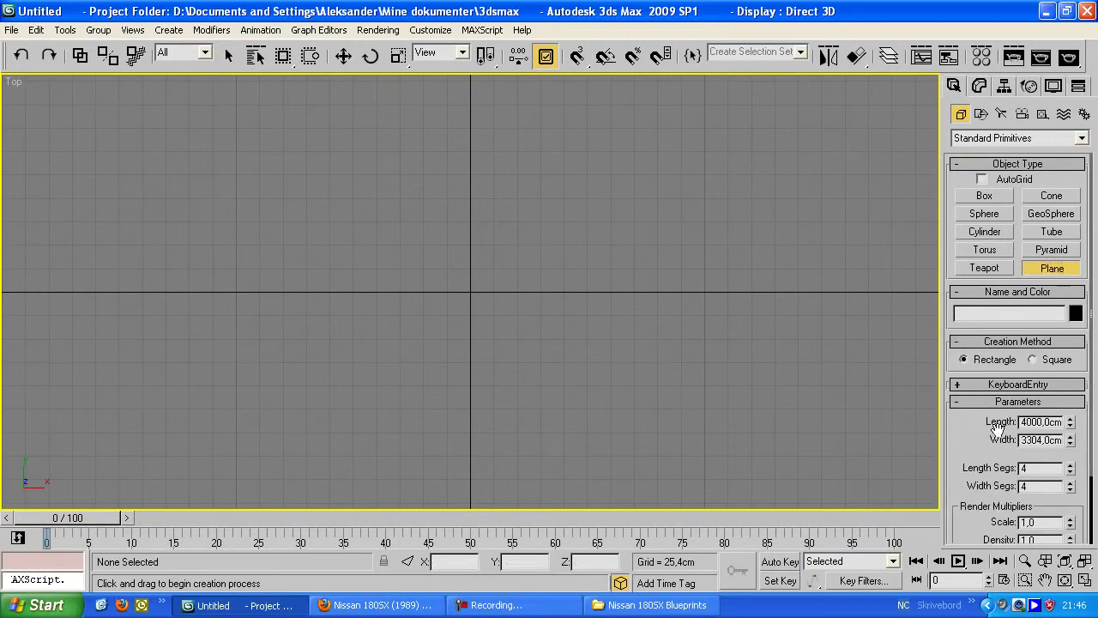
pyautogui.scroll(-3, 989, 333)
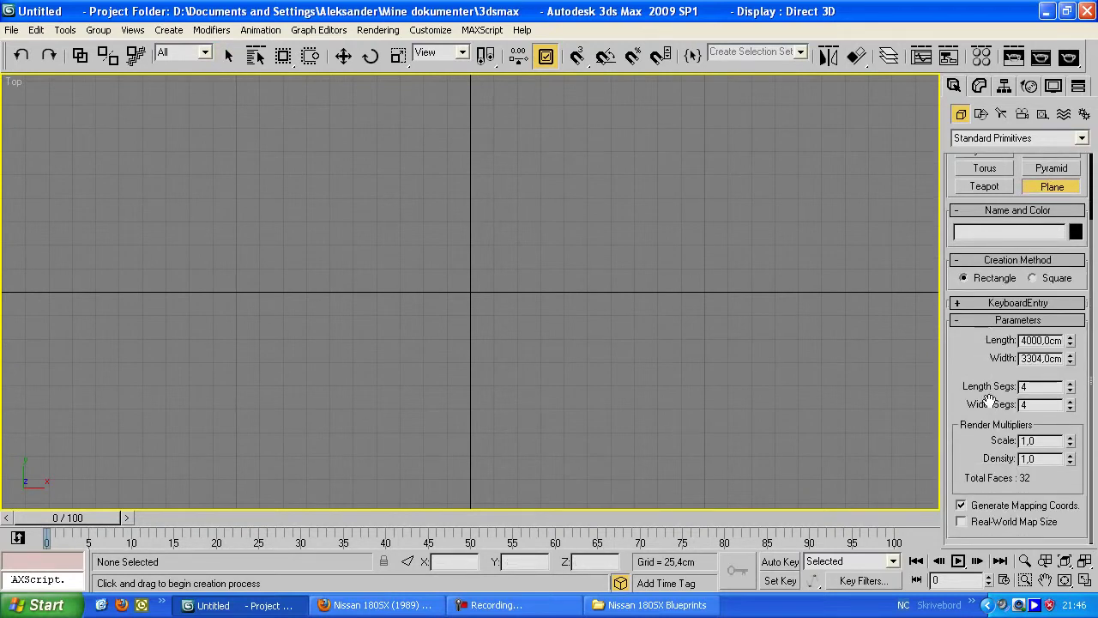
pyautogui.rightClick(1071, 385)
pyautogui.scroll(2, 989, 360)
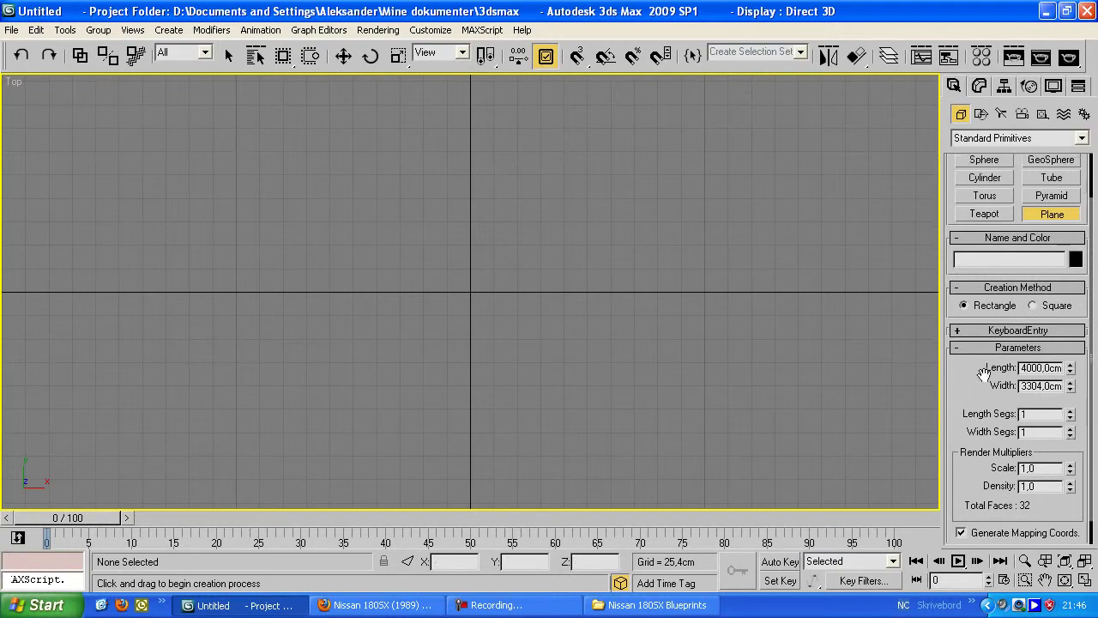
# - Set the plane's keyboard-entry length to 359 cm, matching the blueprint image's pixel height
pyautogui.click(1010, 334)
pyautogui.scroll(-5, 983, 293)
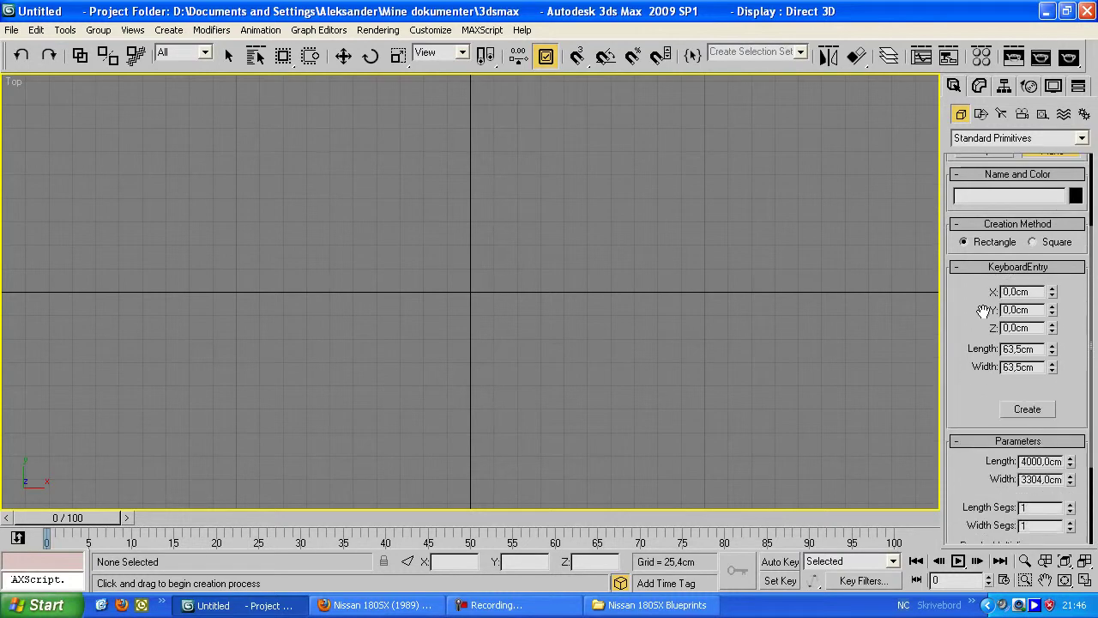
pyautogui.scroll(-1, 982, 293)
pyautogui.click(686, 604)
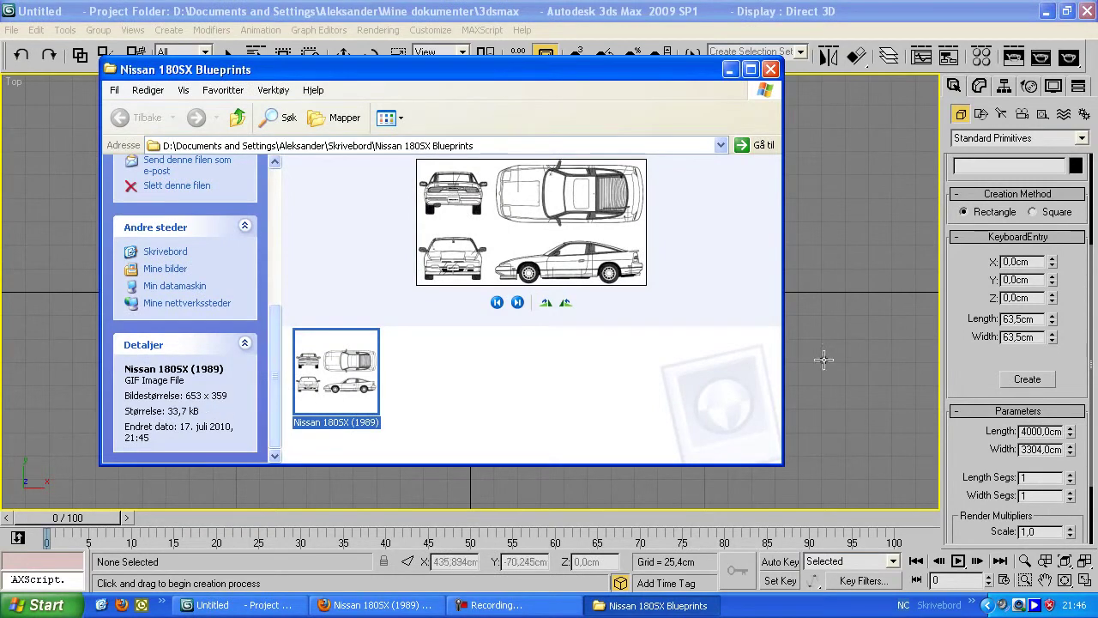
pyautogui.doubleClick(1038, 318)
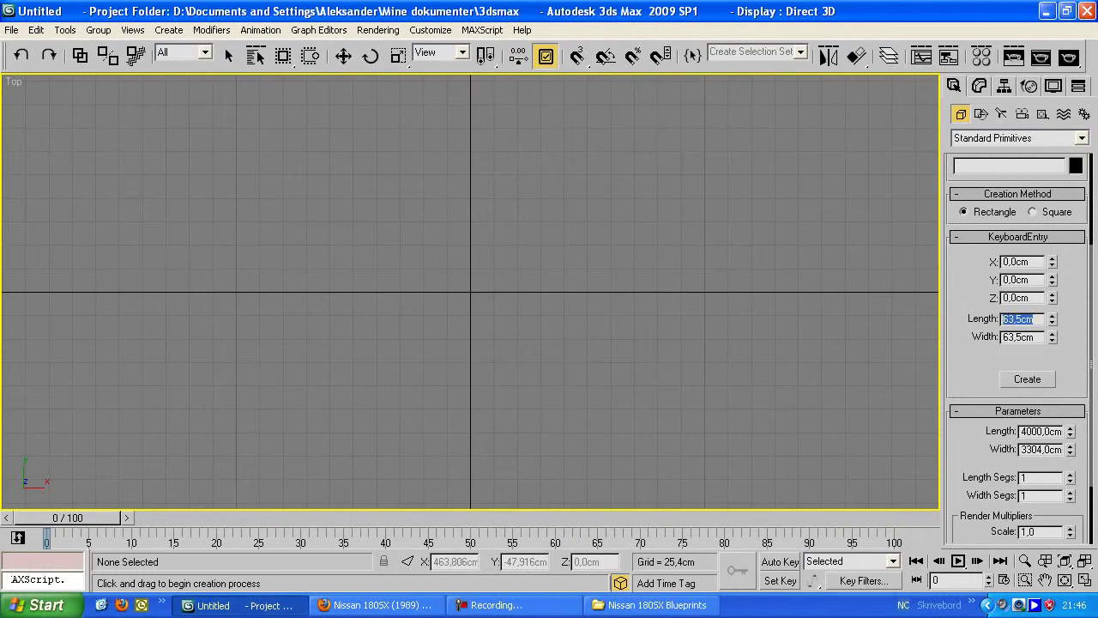
pyautogui.write('359')
pyautogui.press('Tab')
# - Set the plane's keyboard-entry width to 653 cm, matching the blueprint image's pixel width
pyautogui.hotkey('alt', 'Tab')
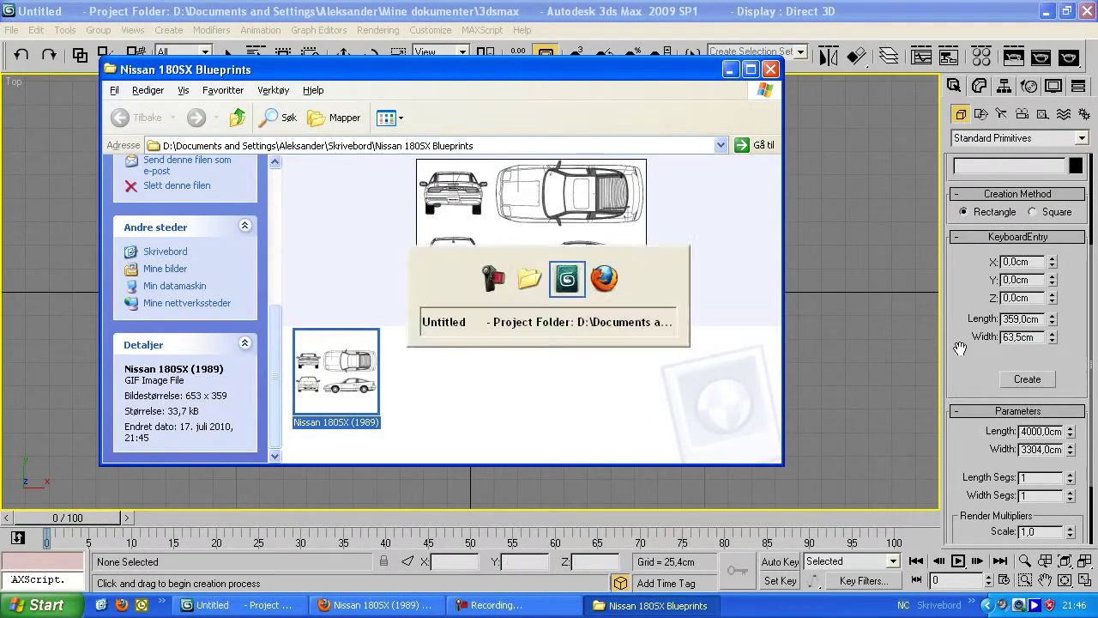
pyautogui.click(1038, 340)
pyautogui.moveTo(1038, 342); pyautogui.dragTo(973, 340)
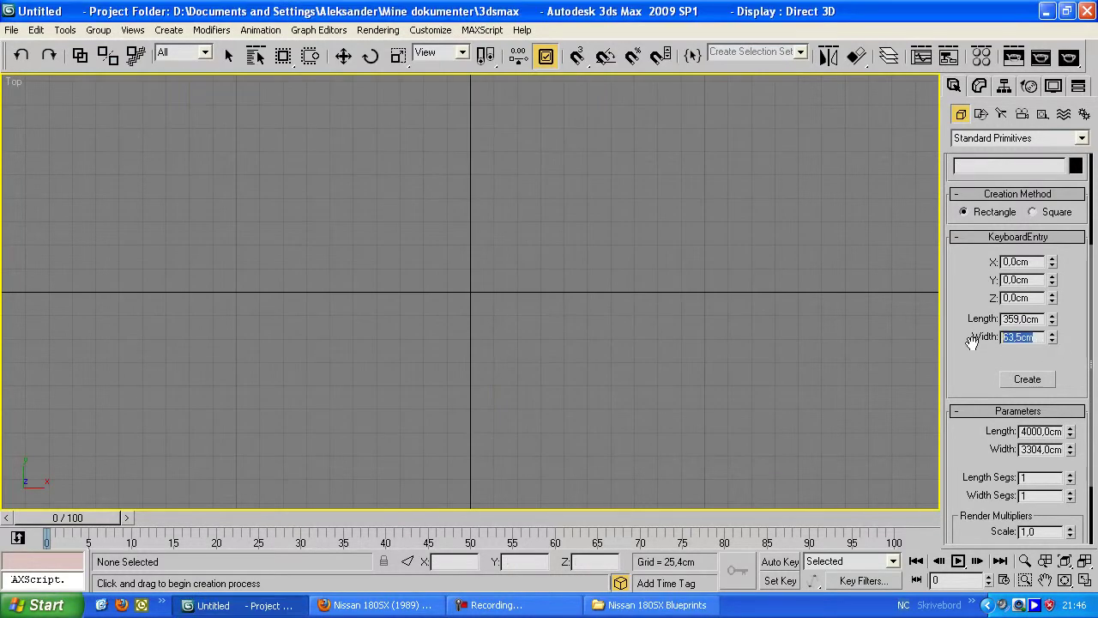
pyautogui.write('653')
pyautogui.press('Return')
pyautogui.moveTo(969, 338); pyautogui.dragTo(1000, 399)
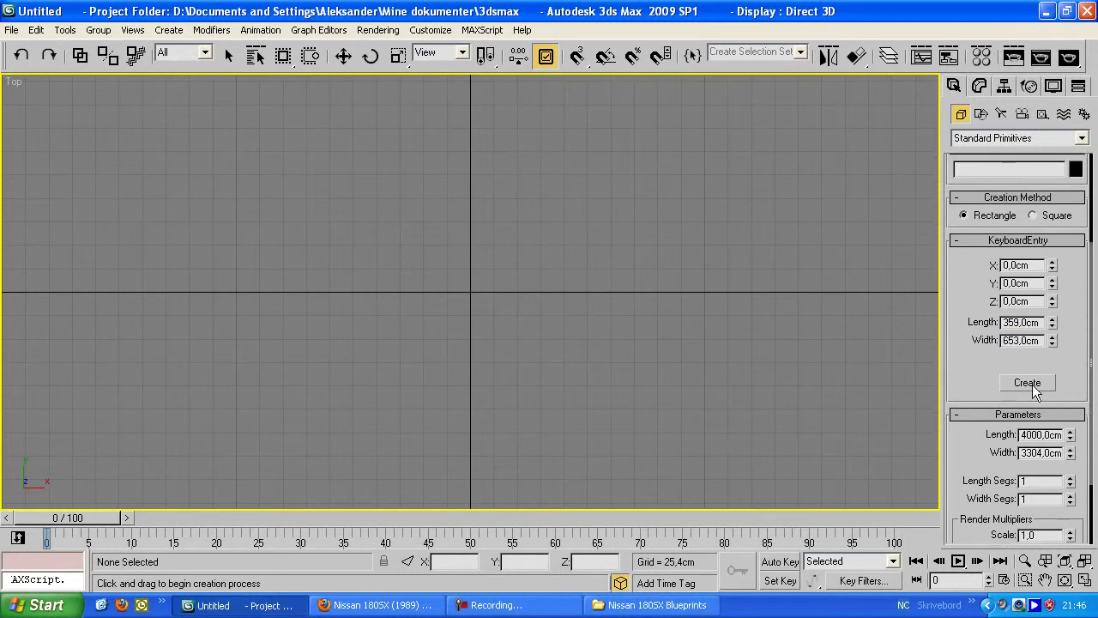
# - Create the 359 by 653 cm plane at the origin, activate the Move tool, and display the viewport shaded
pyautogui.click(1032, 384)
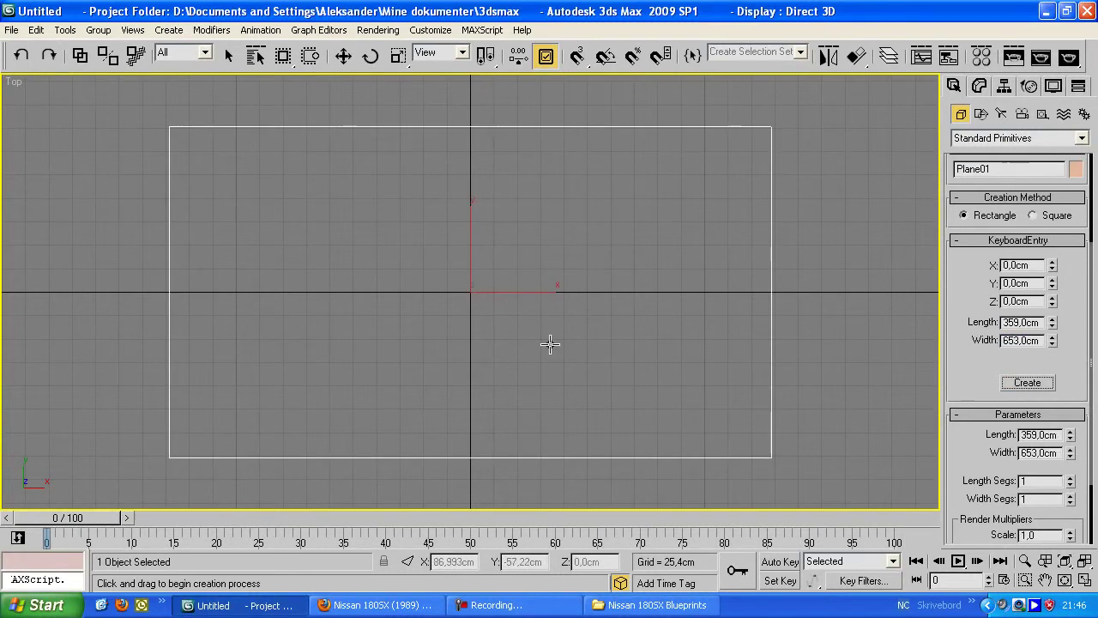
pyautogui.scroll(-2, 549, 343)
pyautogui.scroll(2, 549, 343)
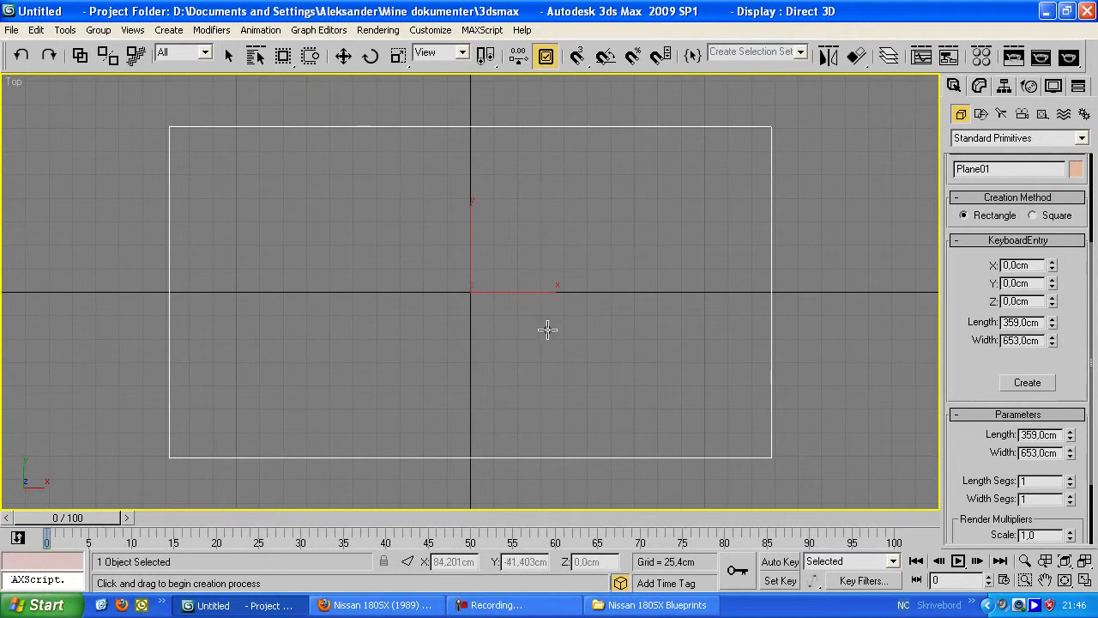
pyautogui.press('w')
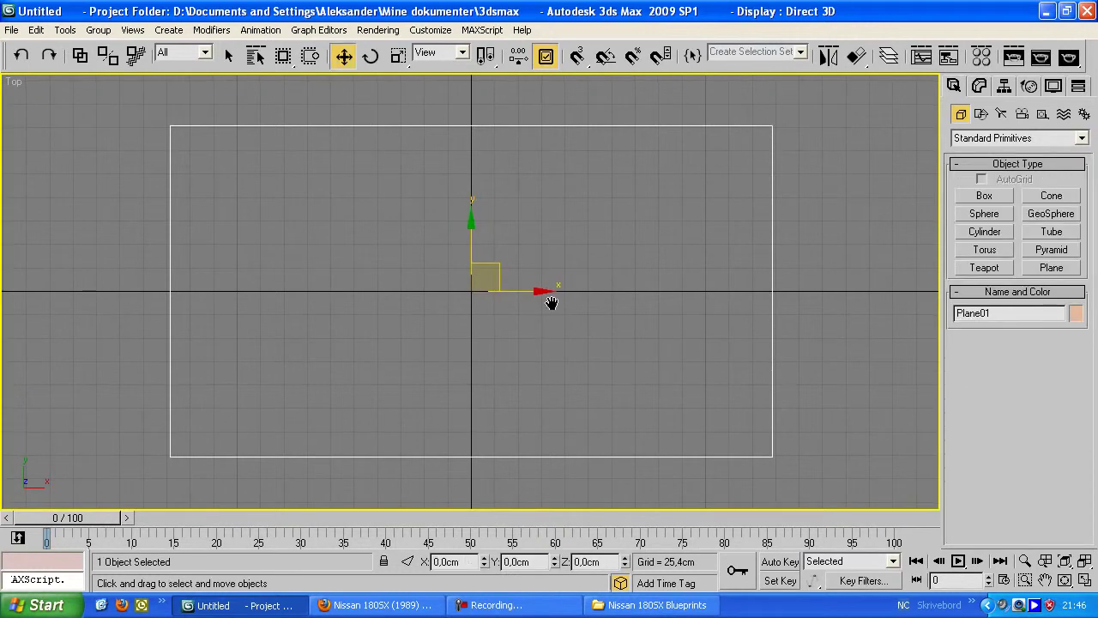
pyautogui.press('F3')
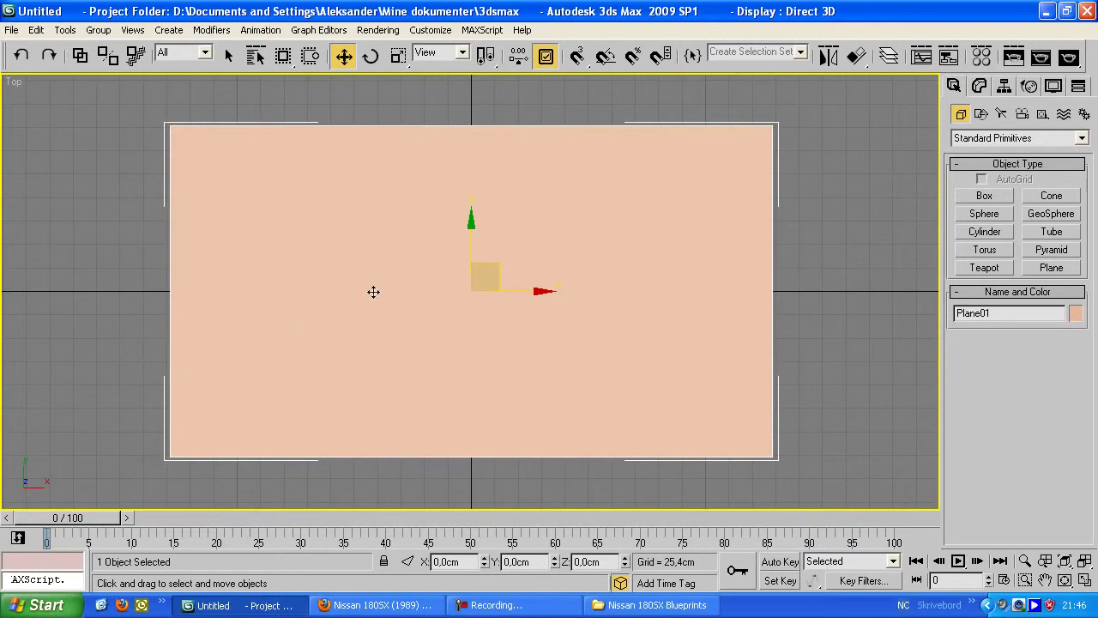
# - Turn off the selection brackets around the plane
pyautogui.press('j')
pyautogui.press('j')
pyautogui.press('j')
pyautogui.scroll(-3, 490, 252)
pyautogui.scroll(3, 490, 252)
pyautogui.scroll(-2, 478, 257)
pyautogui.moveTo(498, 262); pyautogui.dragTo(514, 261, button='middle')
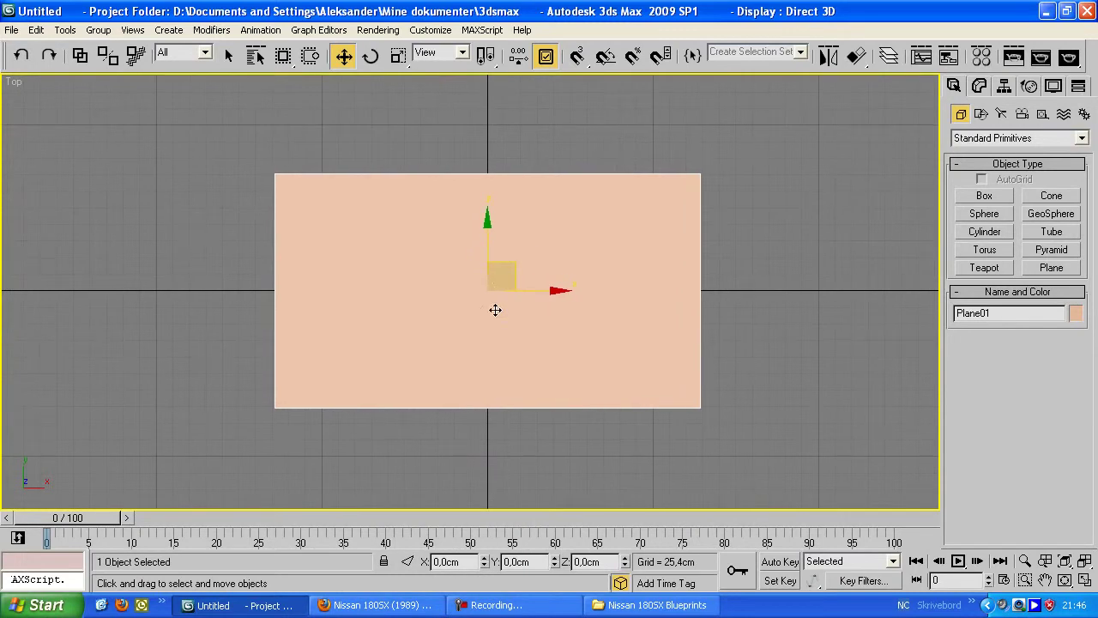
# - Load the Nissan 180SX (1989) image from its folder into the first Material Editor sample slot
pyautogui.click(983, 56)
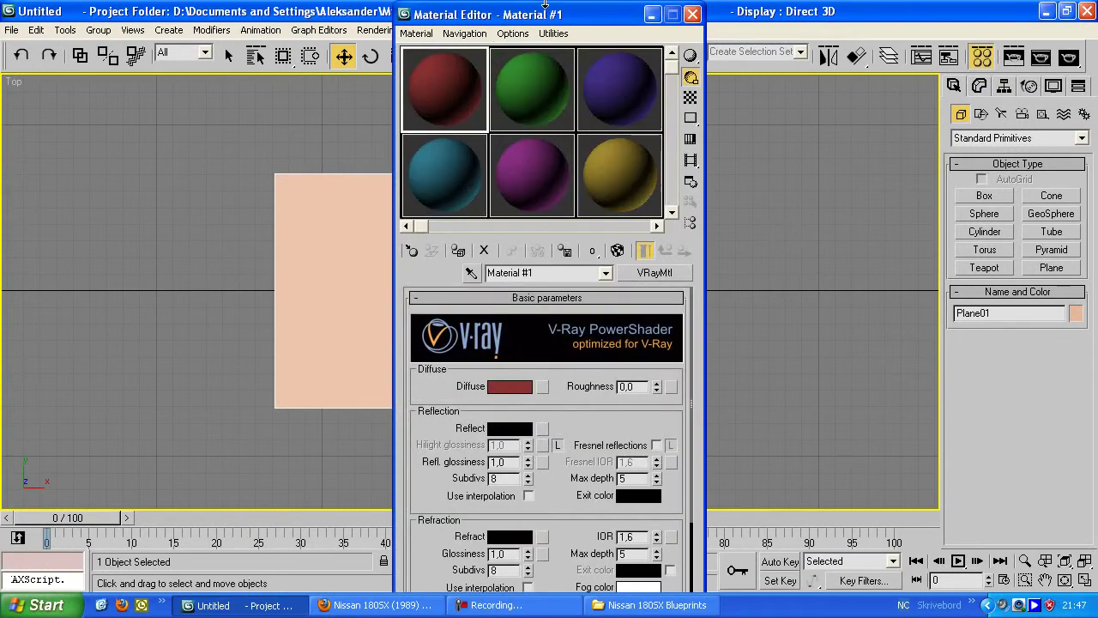
pyautogui.moveTo(546, 7); pyautogui.dragTo(172, 24)
pyautogui.click(656, 604)
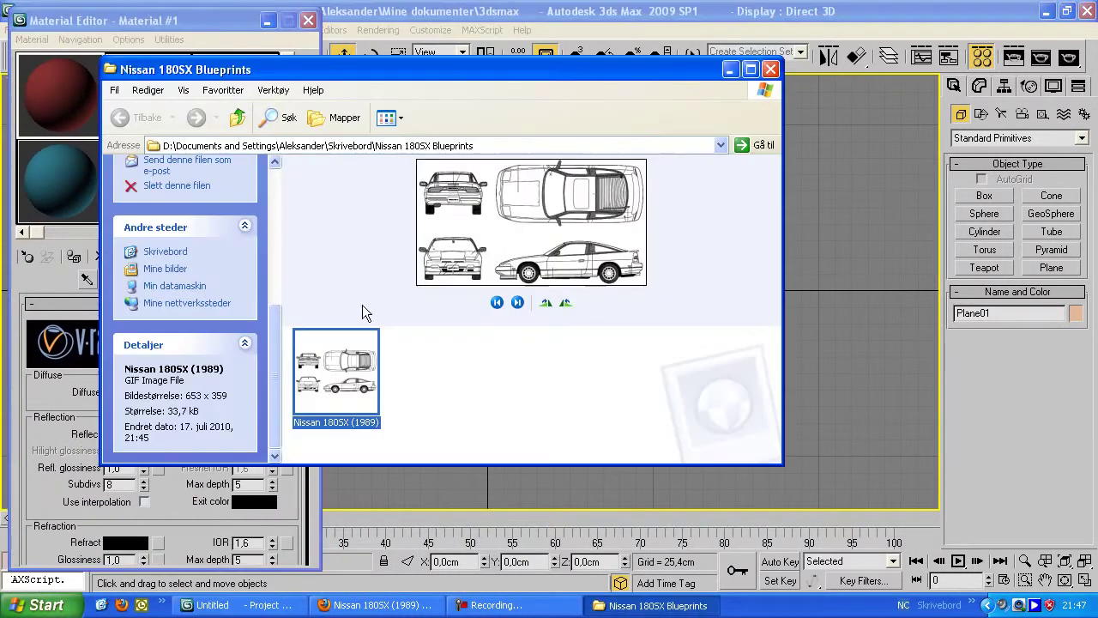
pyautogui.moveTo(351, 68); pyautogui.dragTo(635, 37)
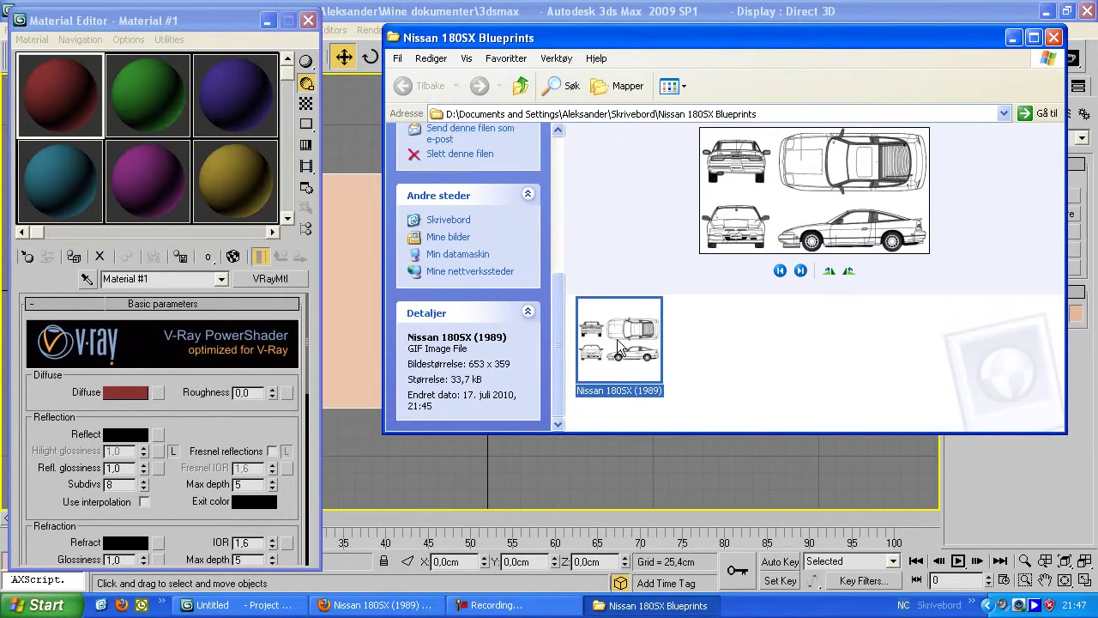
pyautogui.moveTo(617, 339); pyautogui.dragTo(61, 88)
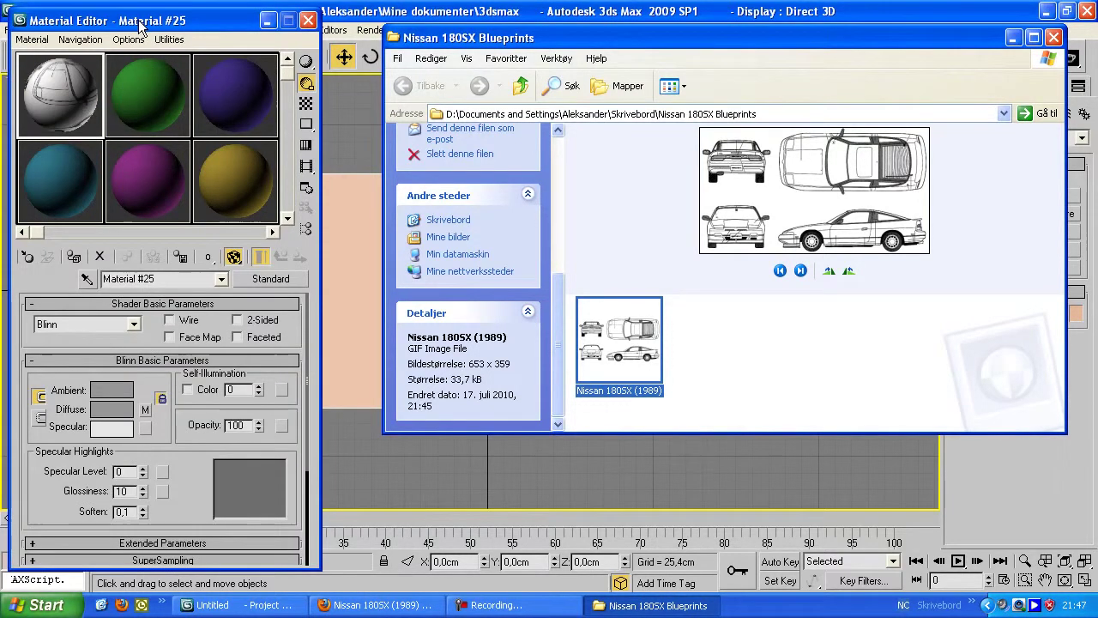
pyautogui.click(139, 20)
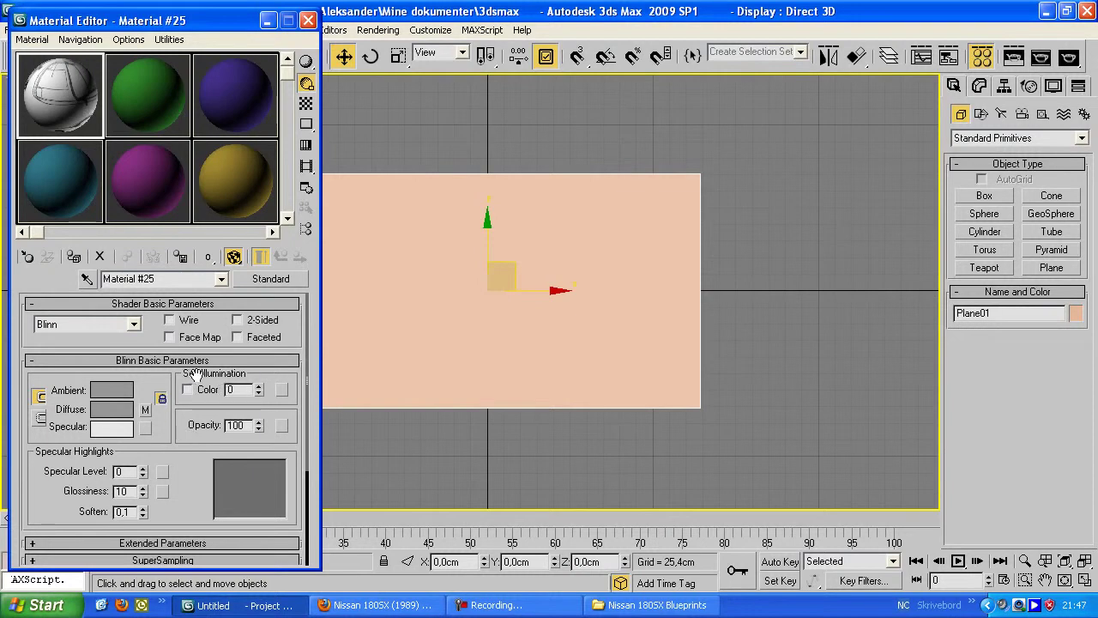
# - Set the blueprint material's self-illumination to 100 and open its diffuse bitmap settings
pyautogui.moveTo(260, 394); pyautogui.dragTo(260, 379)
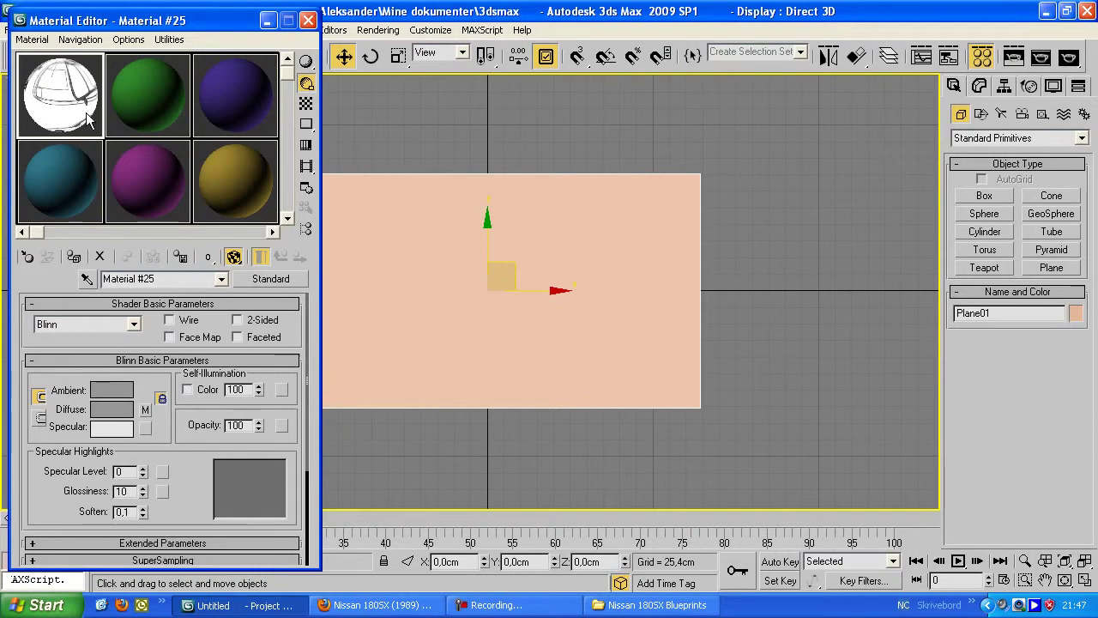
pyautogui.click(147, 409)
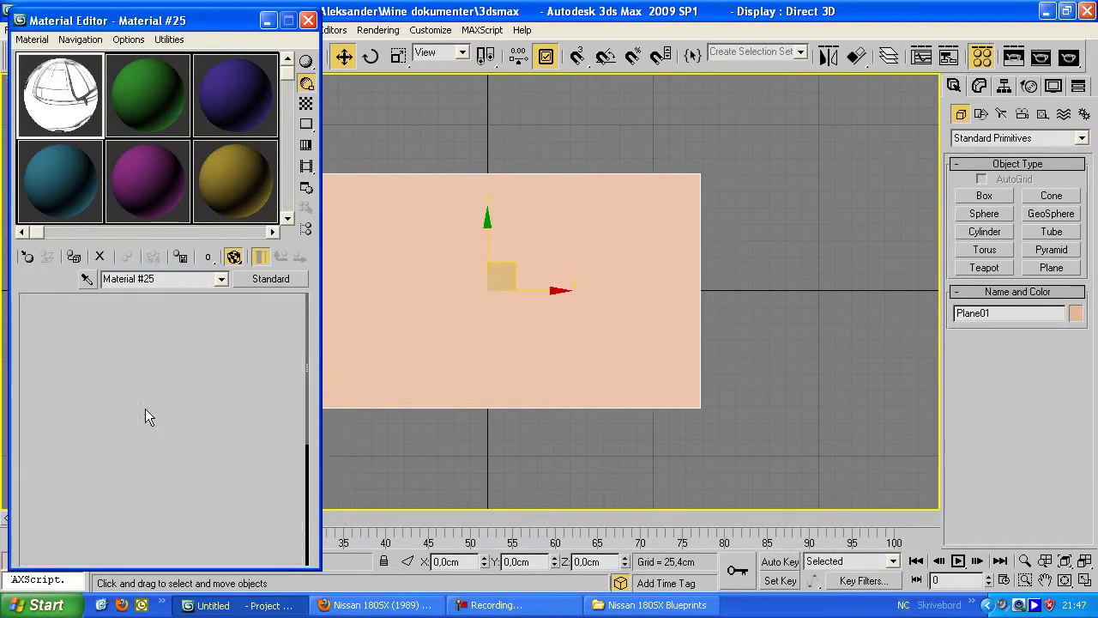
pyautogui.click(235, 259)
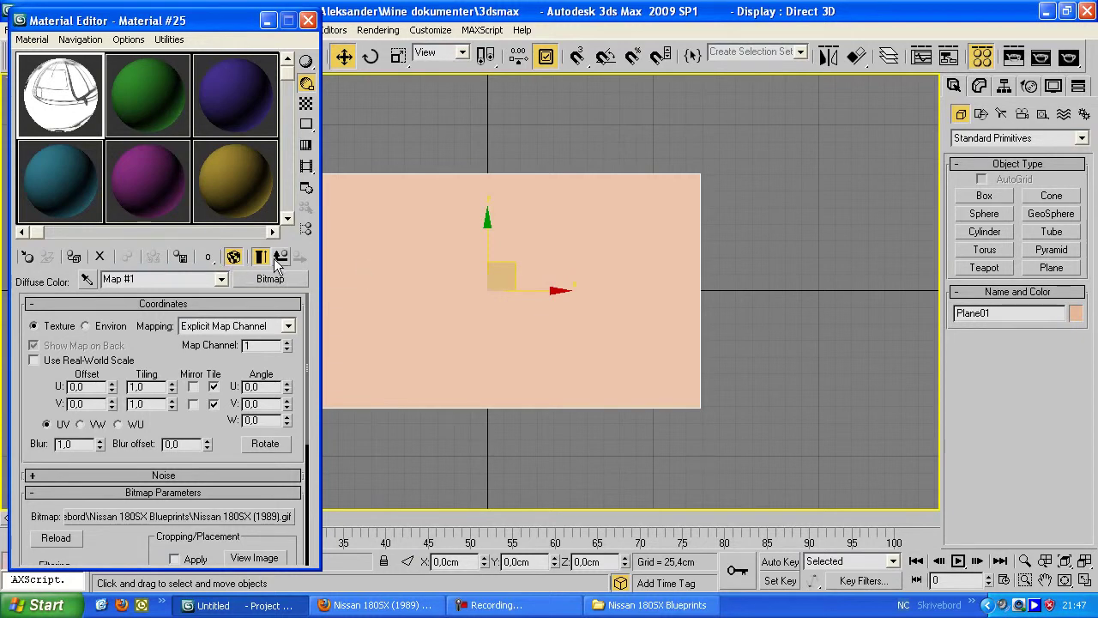
# - Assign the blueprint material to the plane and show its bitmap in the viewport
pyautogui.moveTo(501, 251); pyautogui.dragTo(537, 247, button='middle')
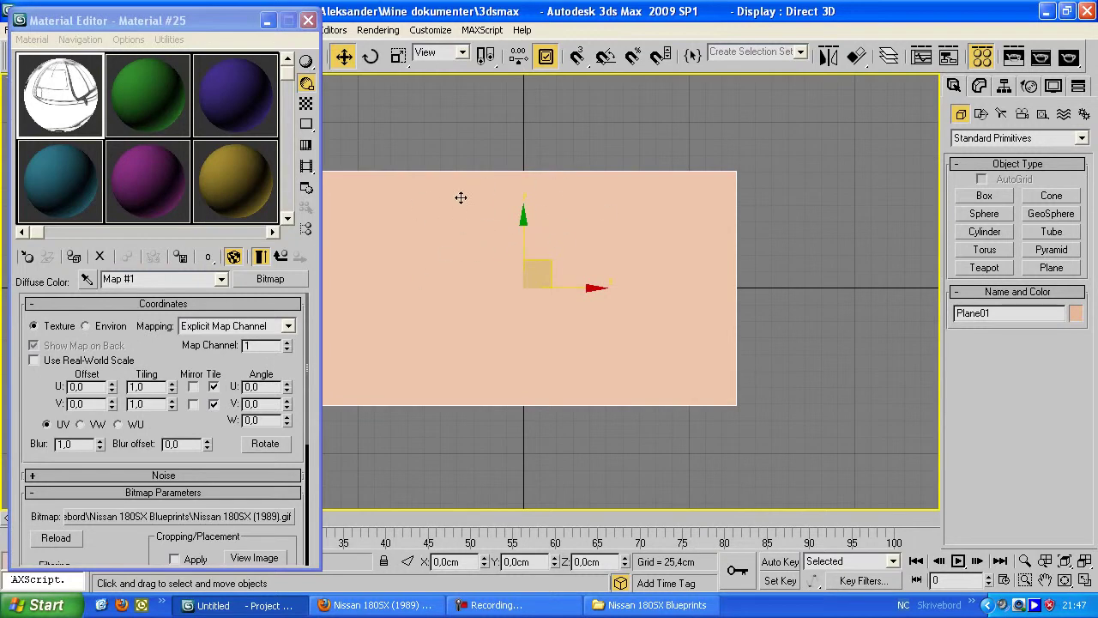
pyautogui.moveTo(84, 98); pyautogui.dragTo(455, 265)
pyautogui.scroll(2, 377, 253)
pyautogui.click(234, 257)
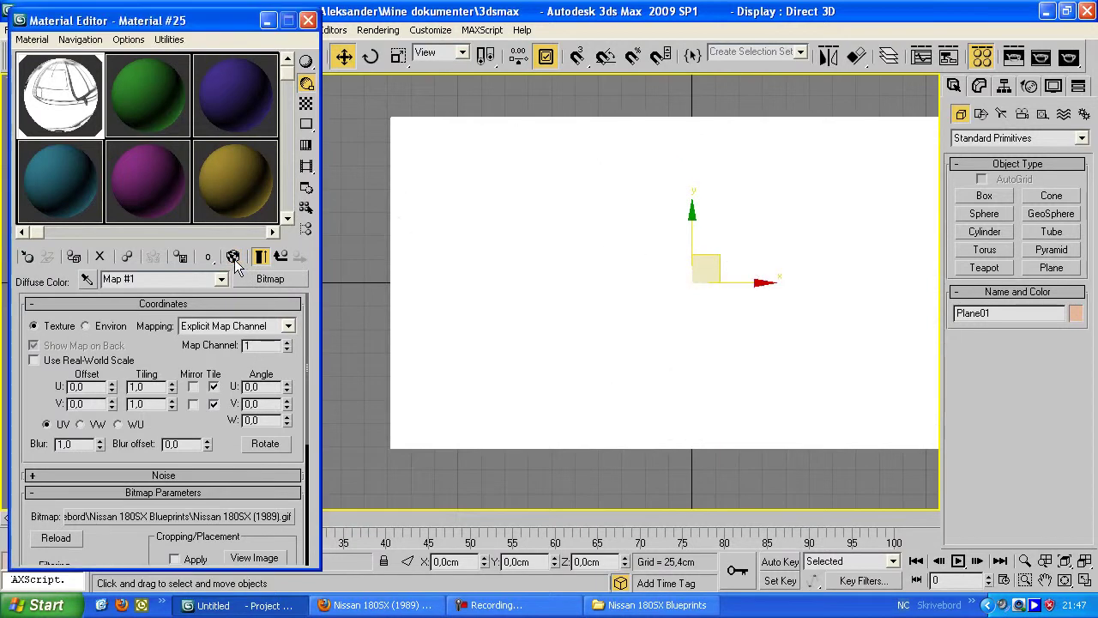
pyautogui.click(233, 258)
pyautogui.scroll(-2, 394, 283)
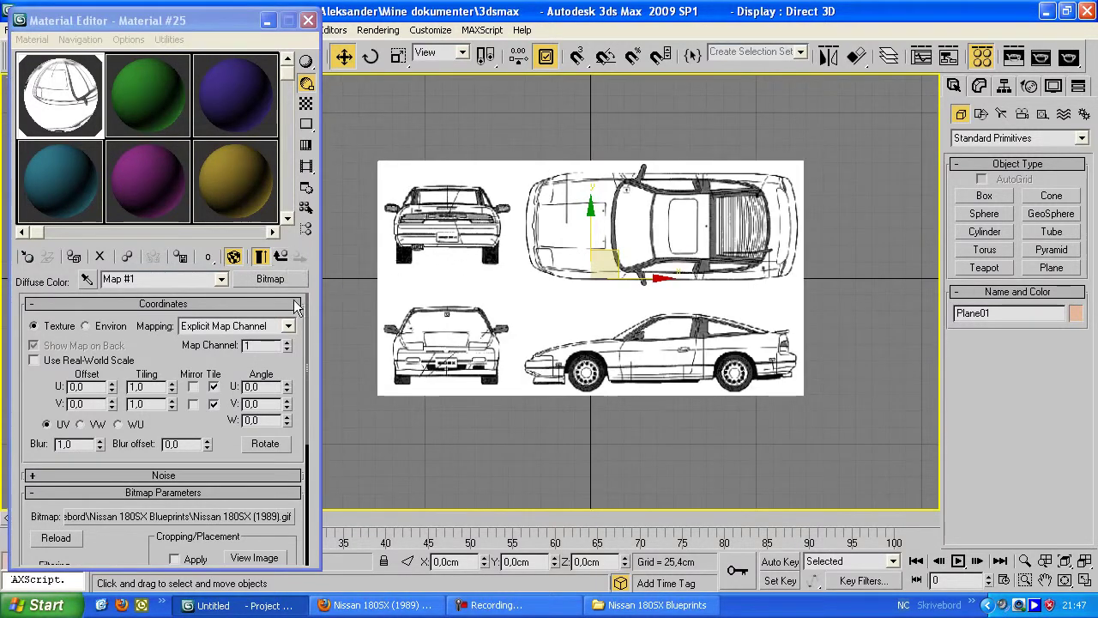
# - Return to the parent material, rename it Blueprint, and close the Material Editor
pyautogui.click(281, 260)
pyautogui.moveTo(169, 280); pyautogui.dragTo(103, 279)
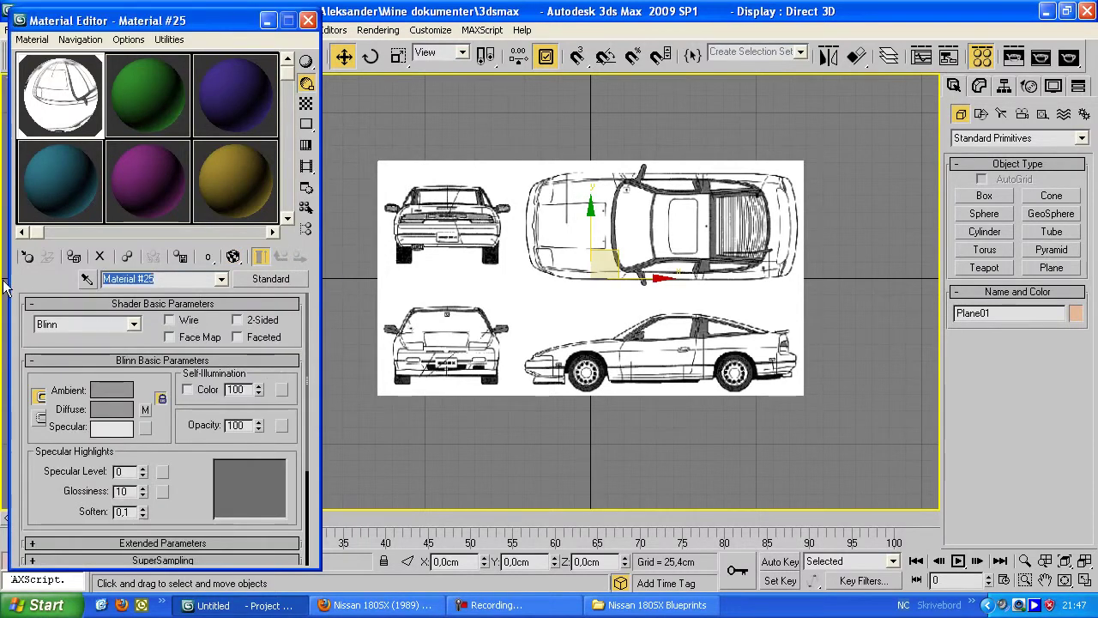
pyautogui.write('Blueprint')
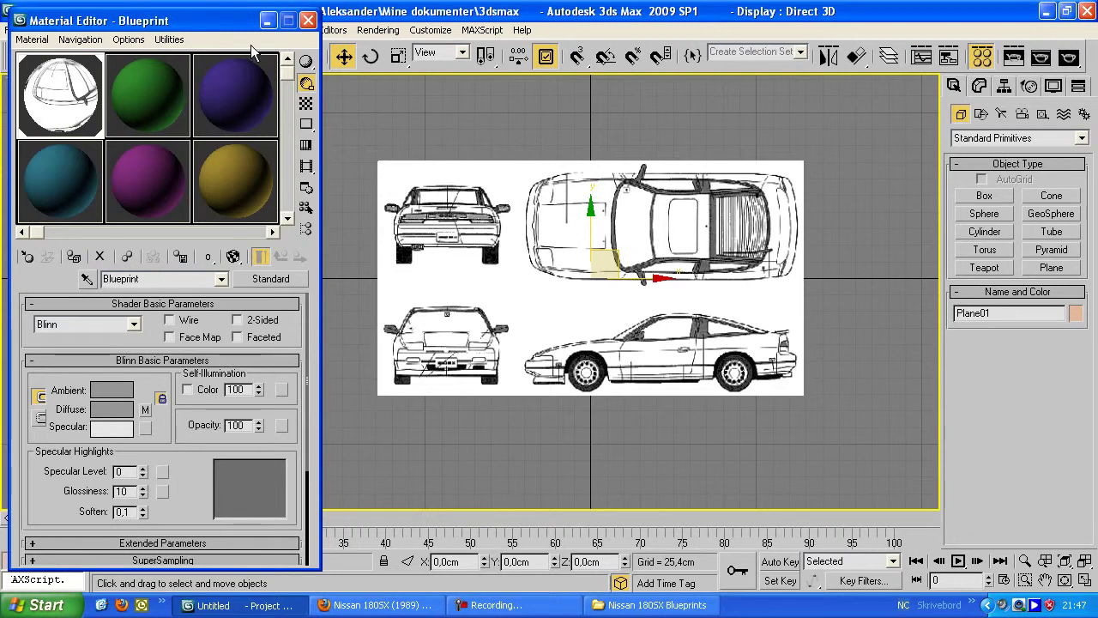
pyautogui.click(308, 20)
# - Examine the blueprint image on the plane up close to check the sharpness of its car views
pyautogui.moveTo(635, 278); pyautogui.dragTo(547, 249, button='middle')
pyautogui.scroll(3, 562, 284)
pyautogui.scroll(-2, 562, 284)
pyautogui.scroll(5, 547, 249)
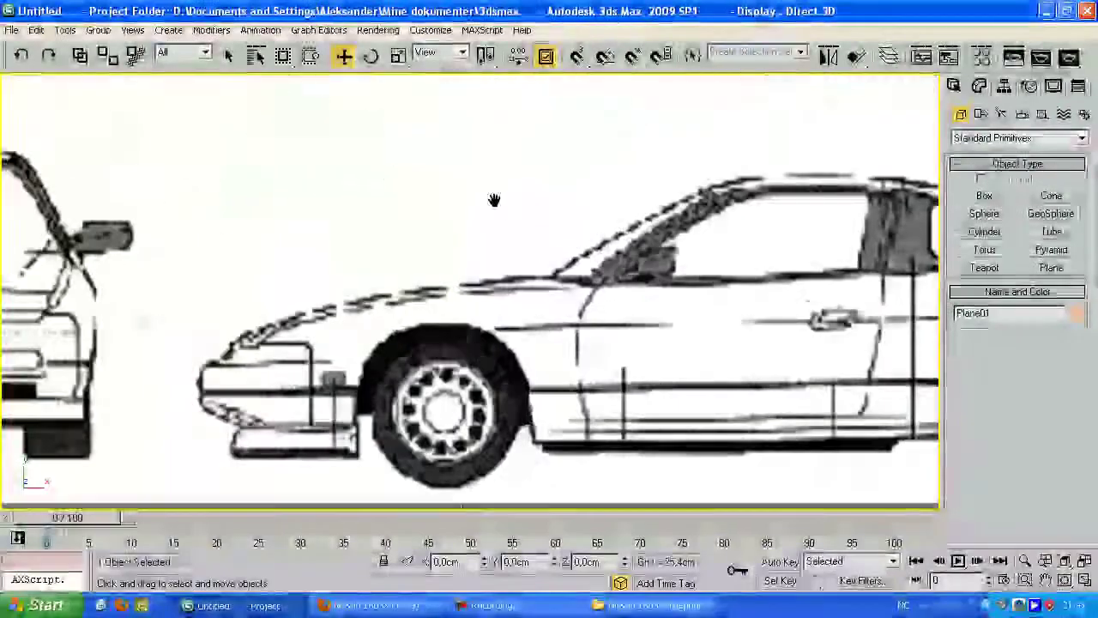
pyautogui.scroll(-5, 493, 201)
pyautogui.scroll(2, 495, 235)
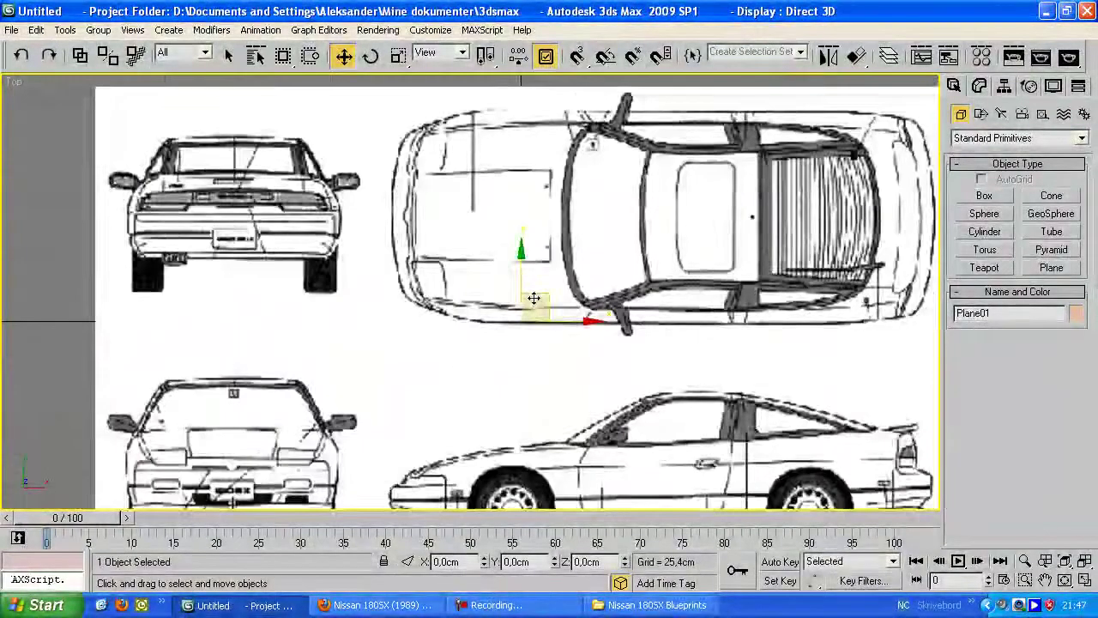
pyautogui.scroll(-2, 535, 294)
pyautogui.moveTo(532, 311); pyautogui.dragTo(513, 294, button='middle')
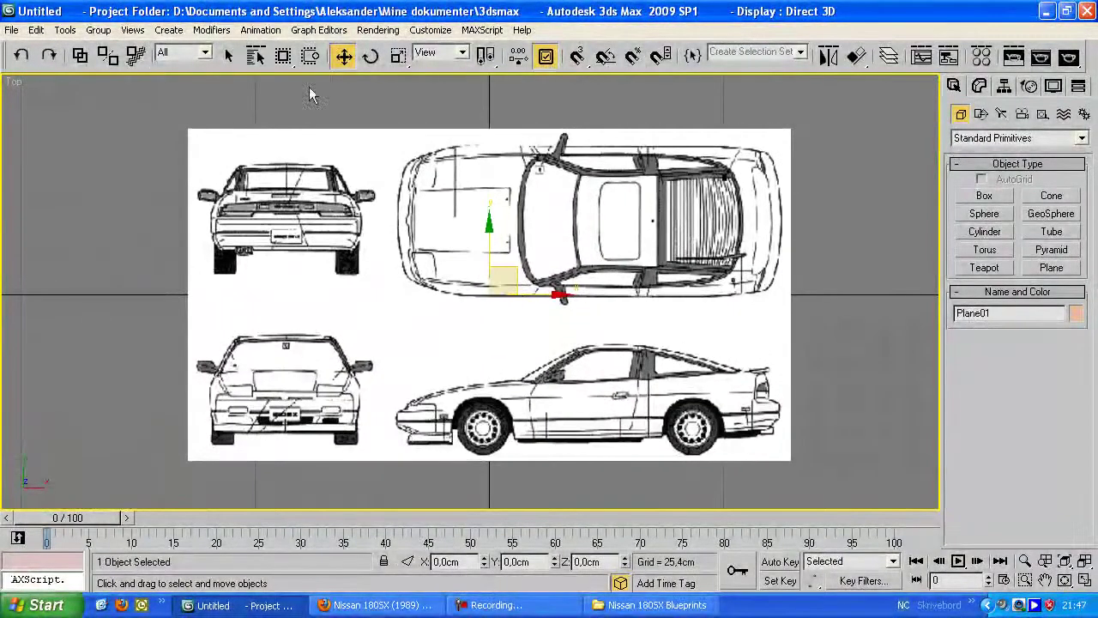
# - Review the Direct3D driver's texture size and lookup settings in the viewport preferences and accept them
pyautogui.click(430, 30)
pyautogui.moveTo(377, 30)
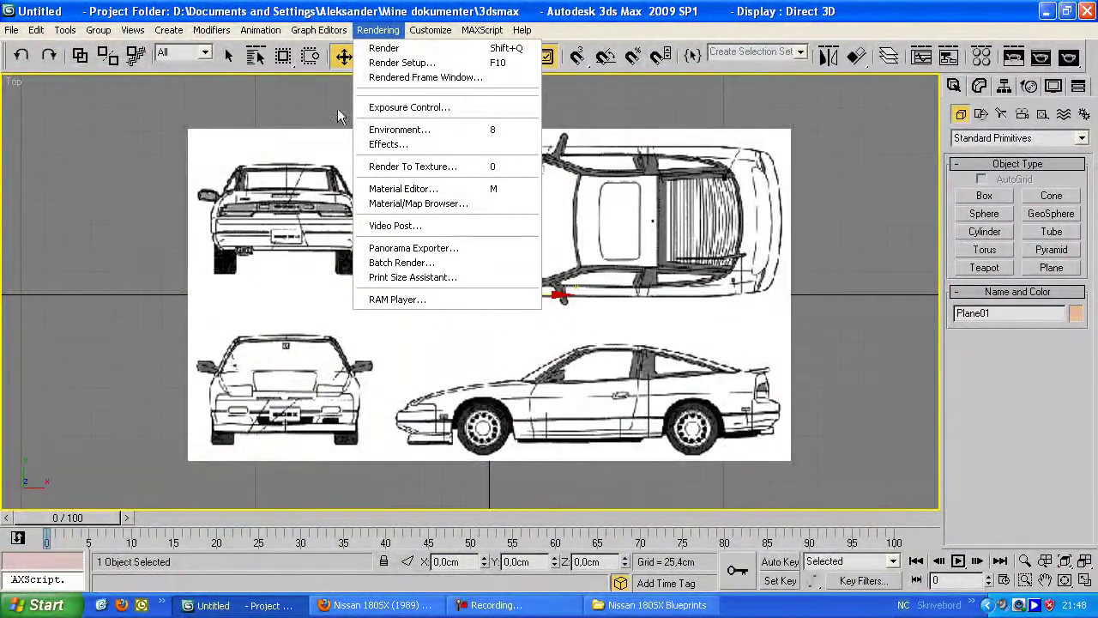
pyautogui.moveTo(432, 39)
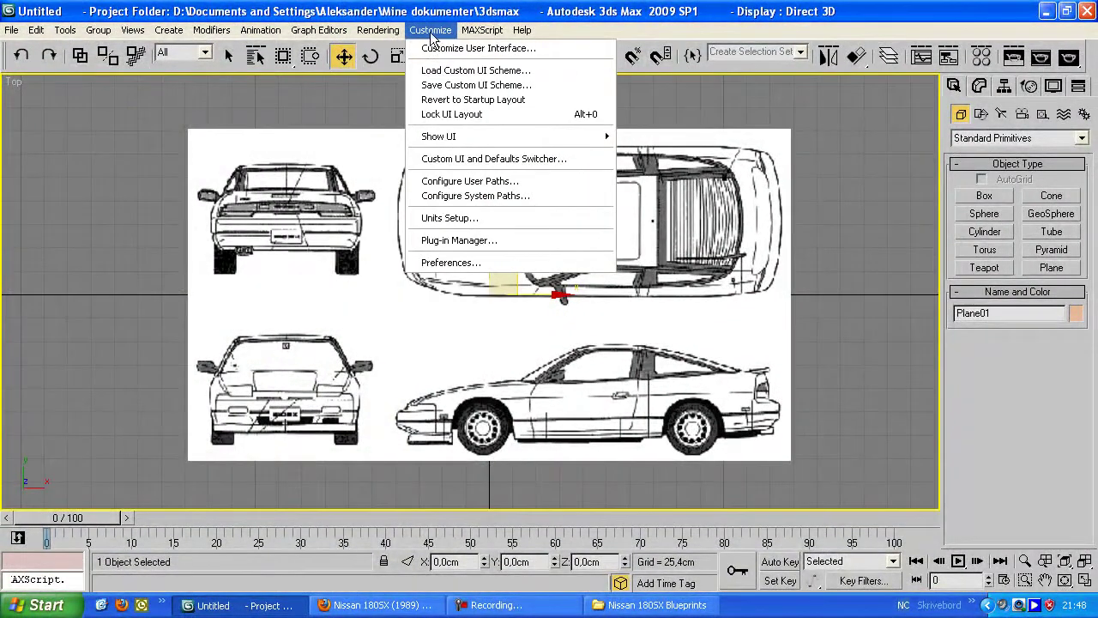
pyautogui.click(448, 264)
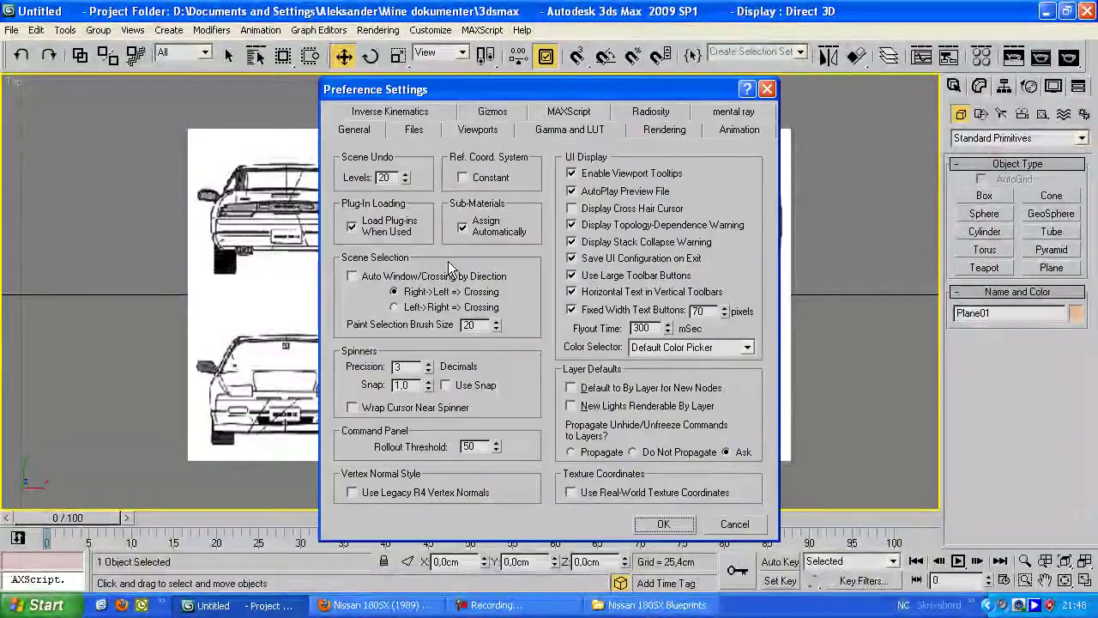
pyautogui.click(472, 130)
pyautogui.moveTo(526, 87); pyautogui.dragTo(424, 43)
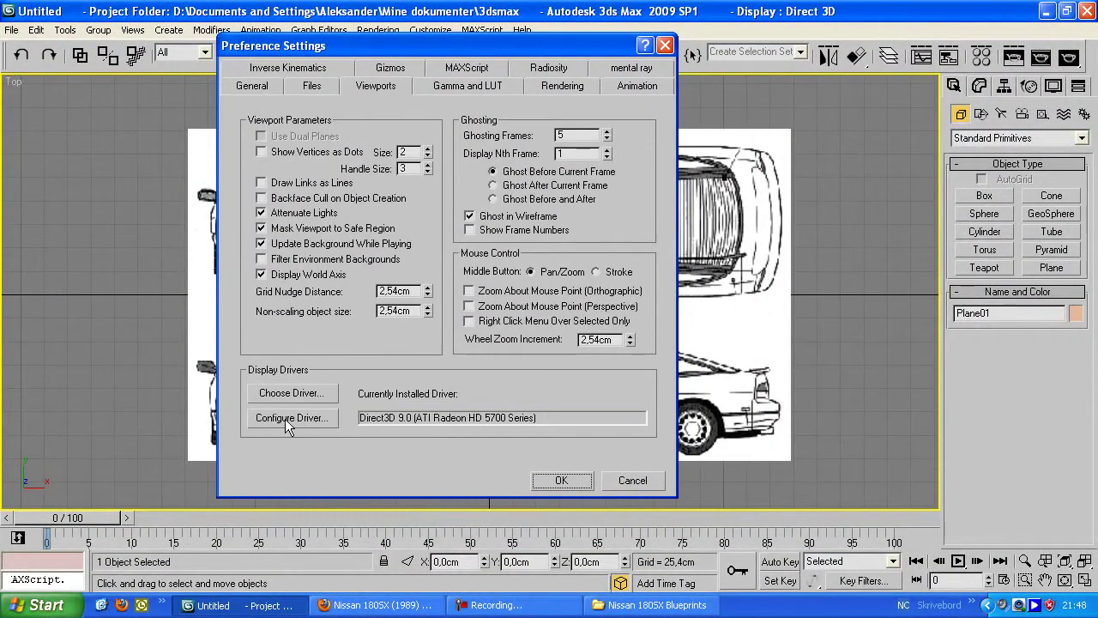
pyautogui.click(301, 418)
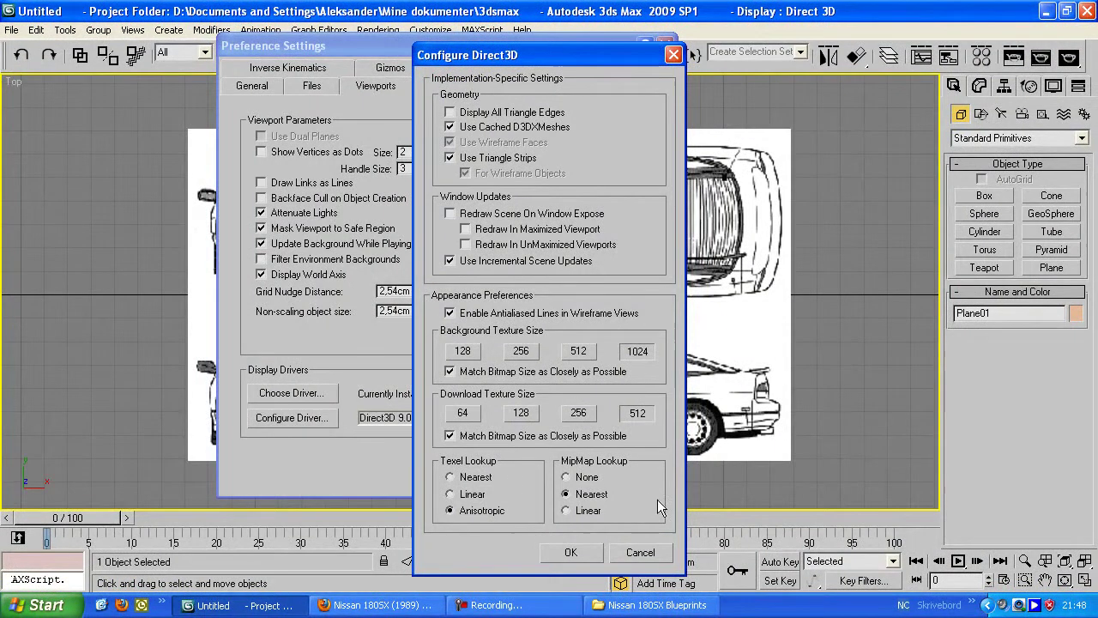
pyautogui.click(587, 554)
pyautogui.click(556, 479)
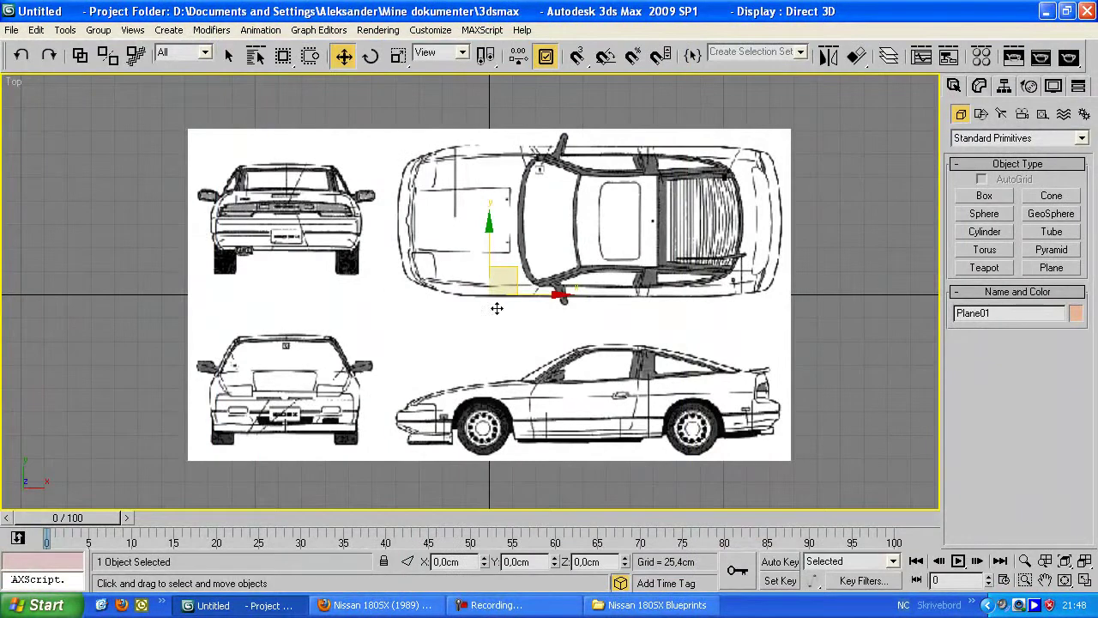
# - Convert the blueprint plane to an Editable Poly
pyautogui.scroll(-3, 523, 257)
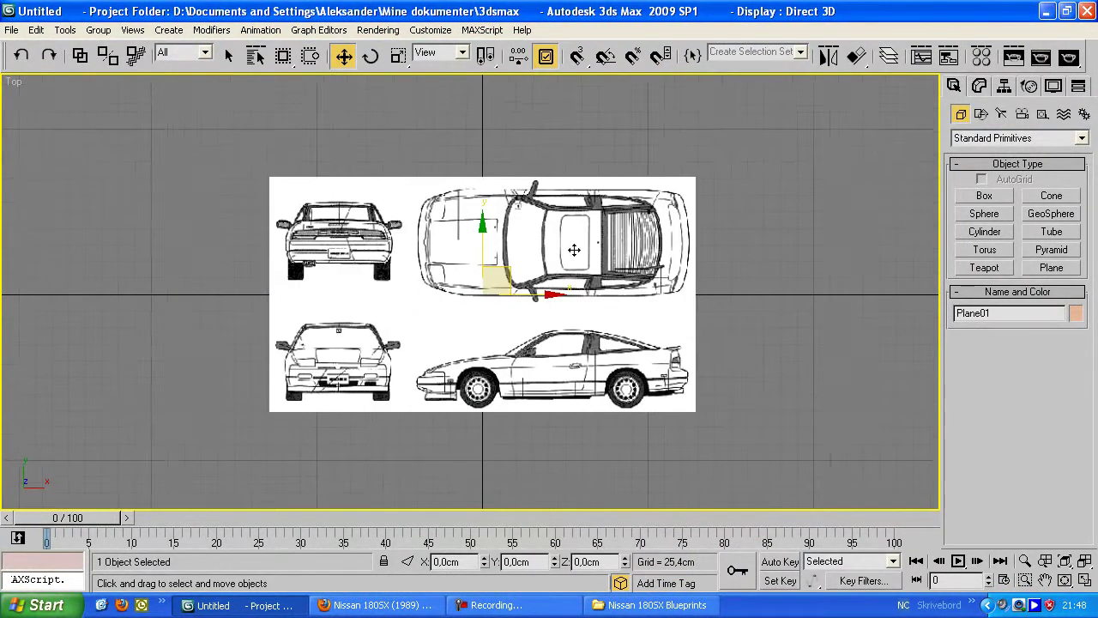
pyautogui.rightClick(493, 271)
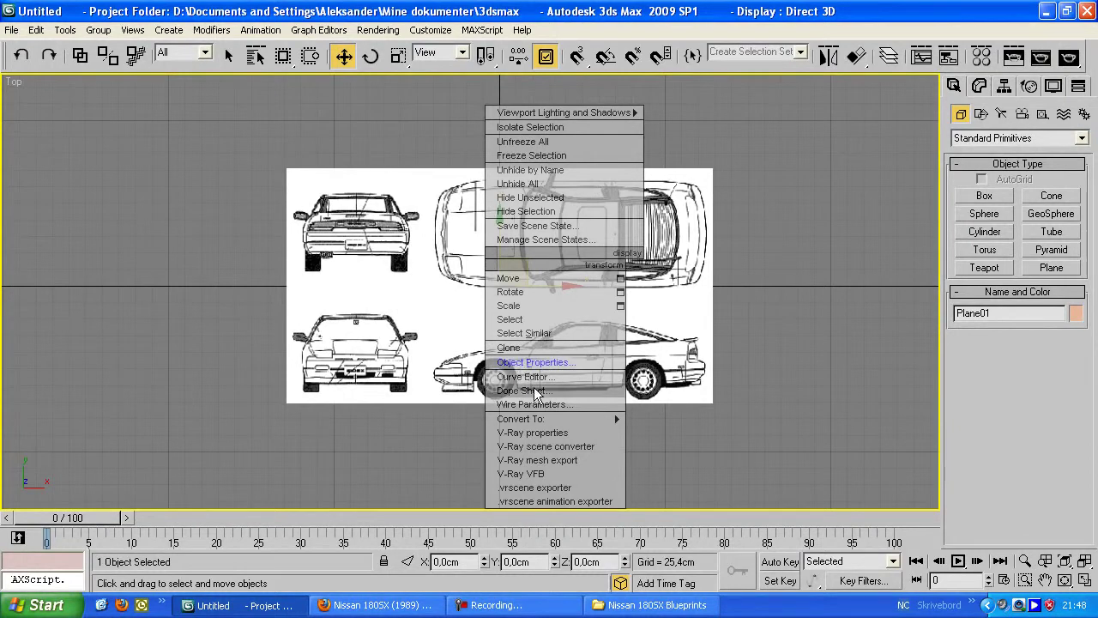
pyautogui.moveTo(563, 419)
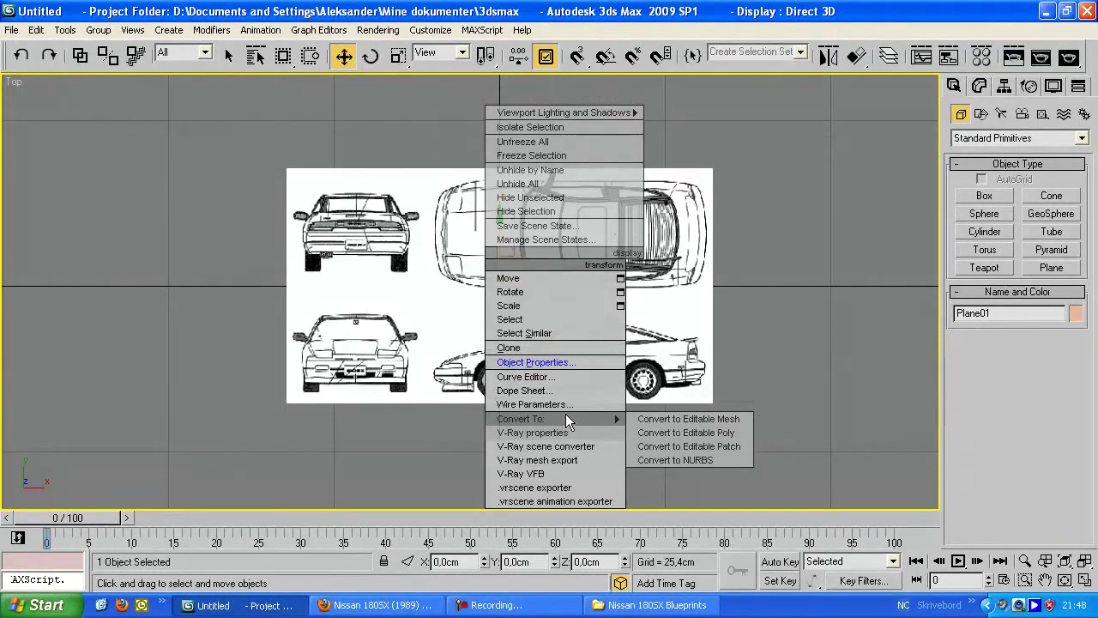
pyautogui.click(652, 432)
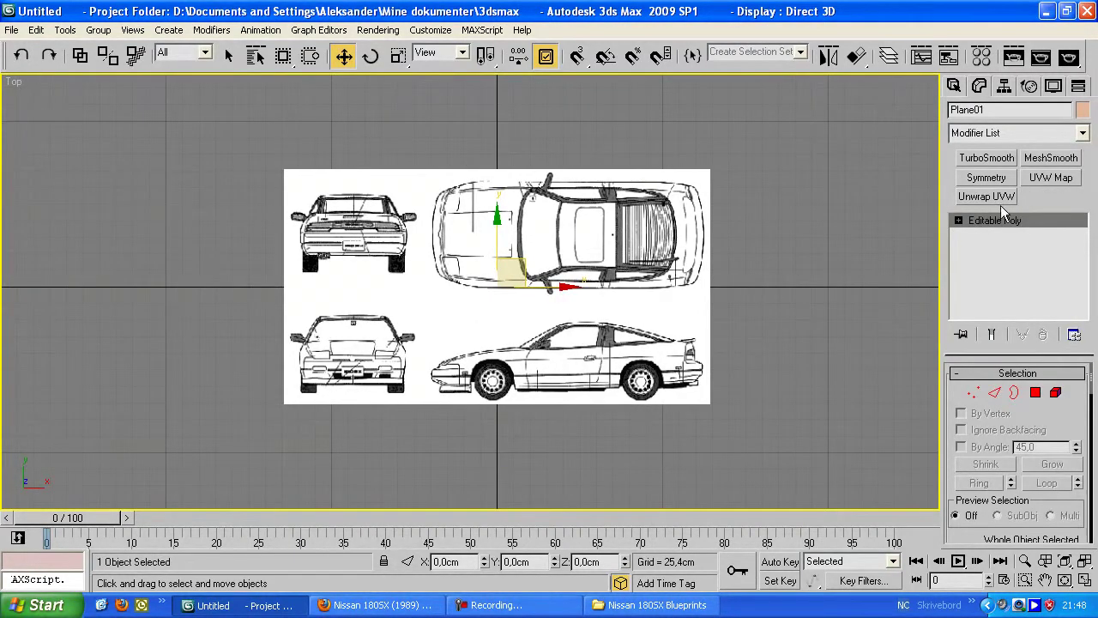
# - Add a UVW Map modifier to the blueprint plane
pyautogui.click(1082, 133)
pyautogui.moveTo(1090, 180); pyautogui.dragTo(1088, 459)
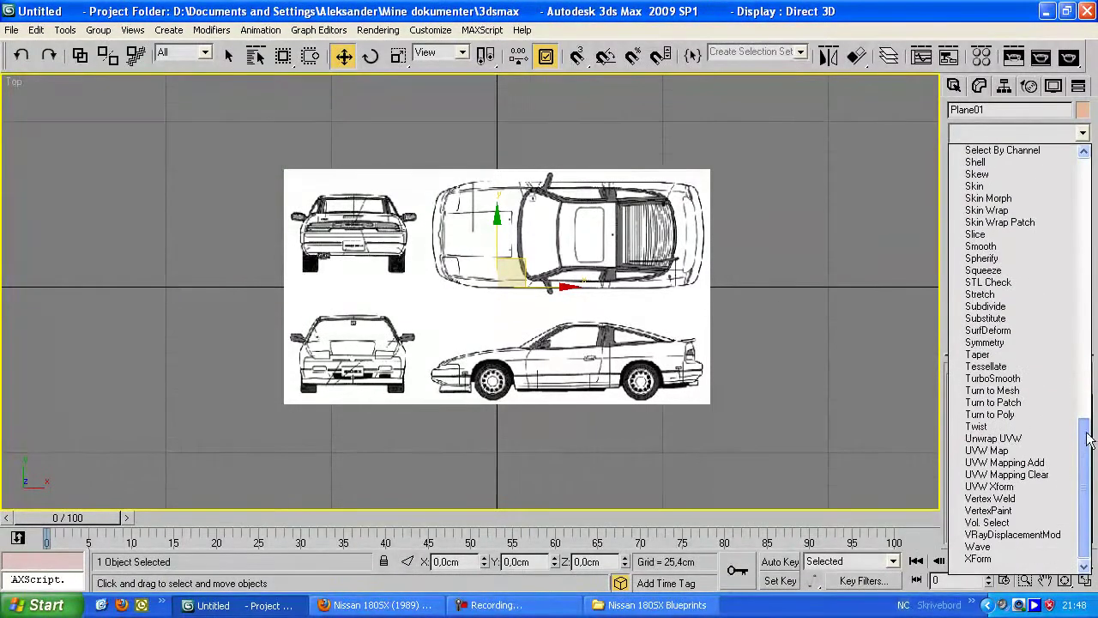
pyautogui.click(987, 450)
# - Move the blueprint plane in the Top view to about X -333 cm, Y -190 cm
pyautogui.scroll(1, 559, 345)
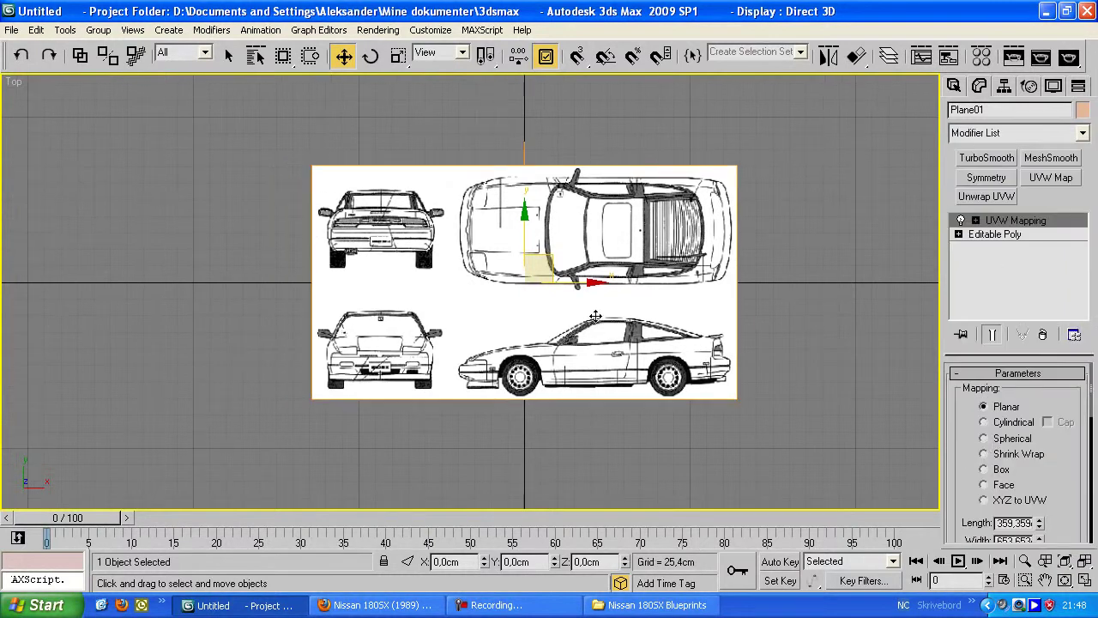
pyautogui.scroll(-4, 567, 263)
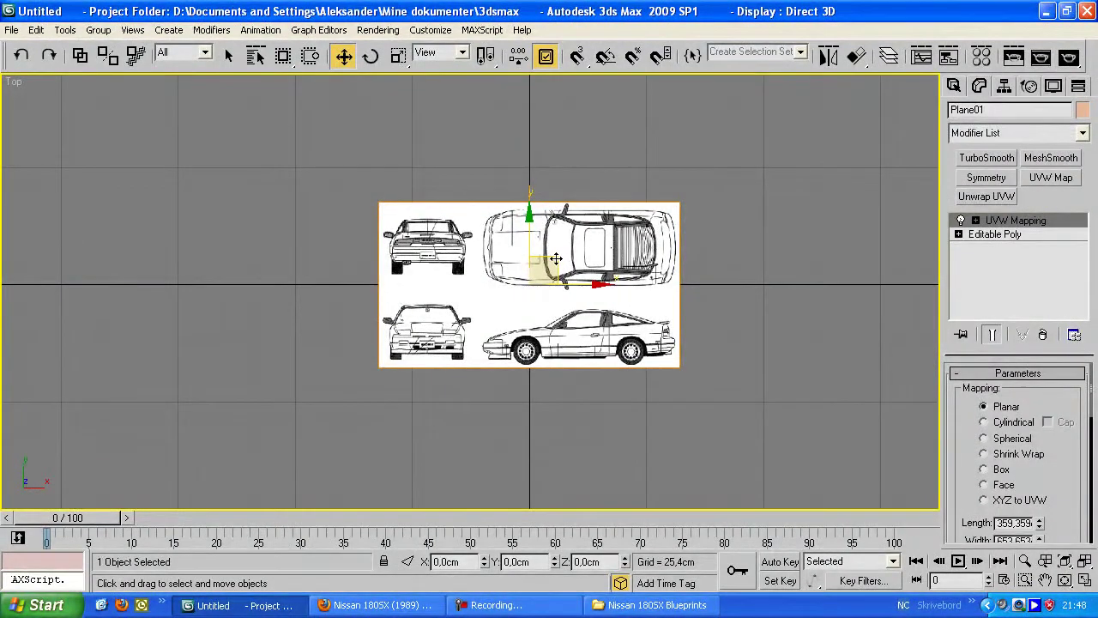
pyautogui.moveTo(556, 259); pyautogui.dragTo(402, 345)
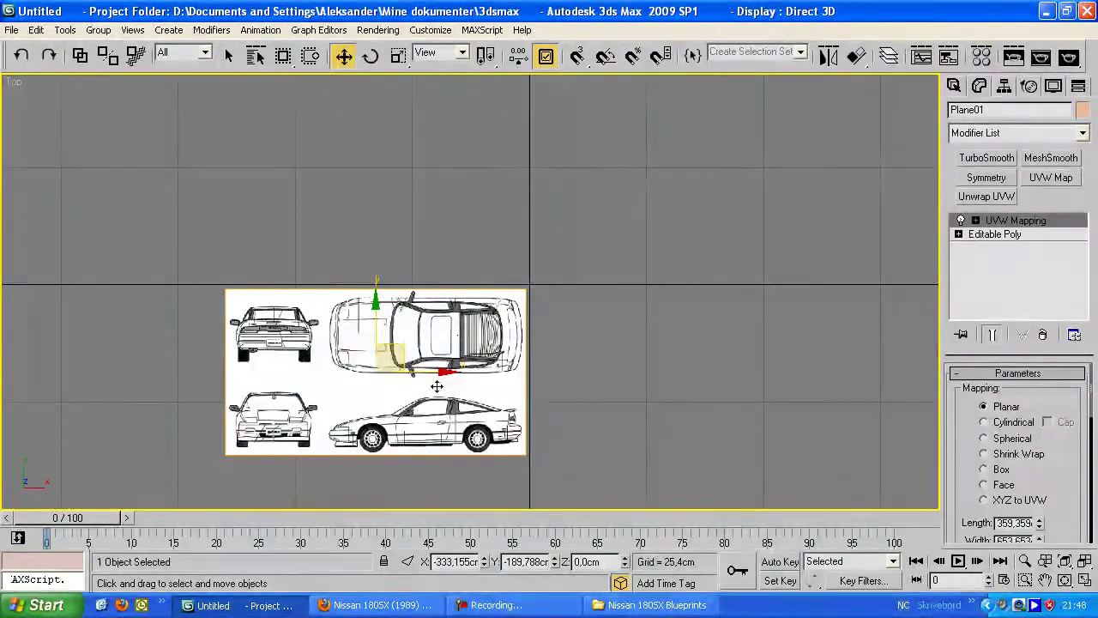
# - Copy the blueprint plane sideways to about X 335 cm and copy both planes up to about Y 186 cm, forming a two-by-two layout
pyautogui.moveTo(436, 383); pyautogui.dragTo(418, 357, button='middle')
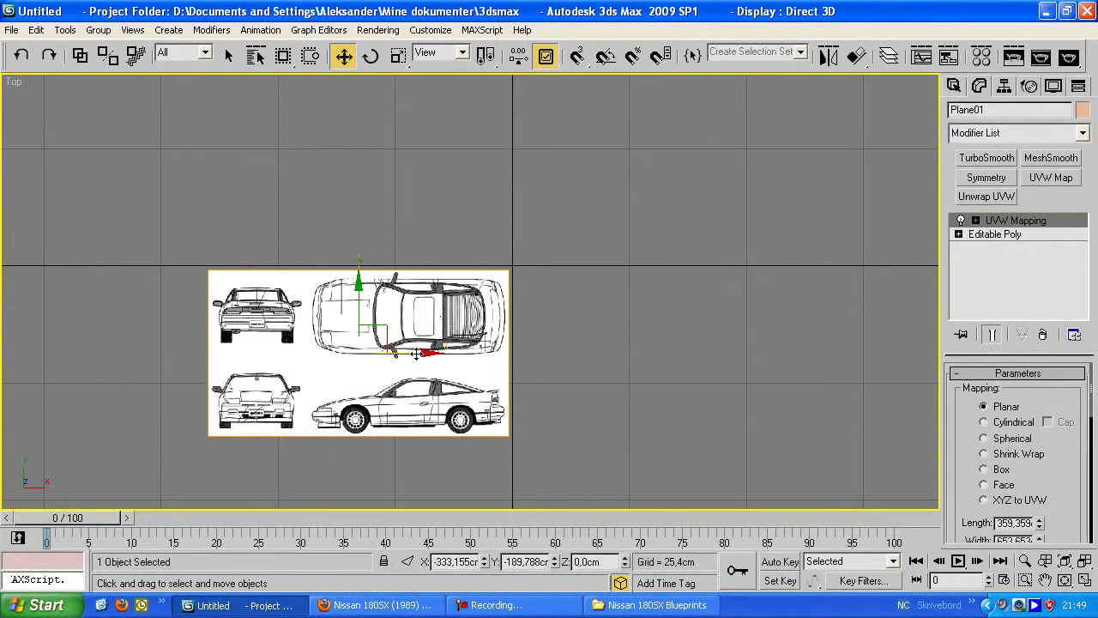
pyautogui.moveTo(409, 353)
pyautogui.keyDown('shift'); pyautogui.mouseDown()
pyautogui.moveTo(712, 359)
pyautogui.moveTo(721, 369)
pyautogui.mouseUp(); pyautogui.keyUp('shift')
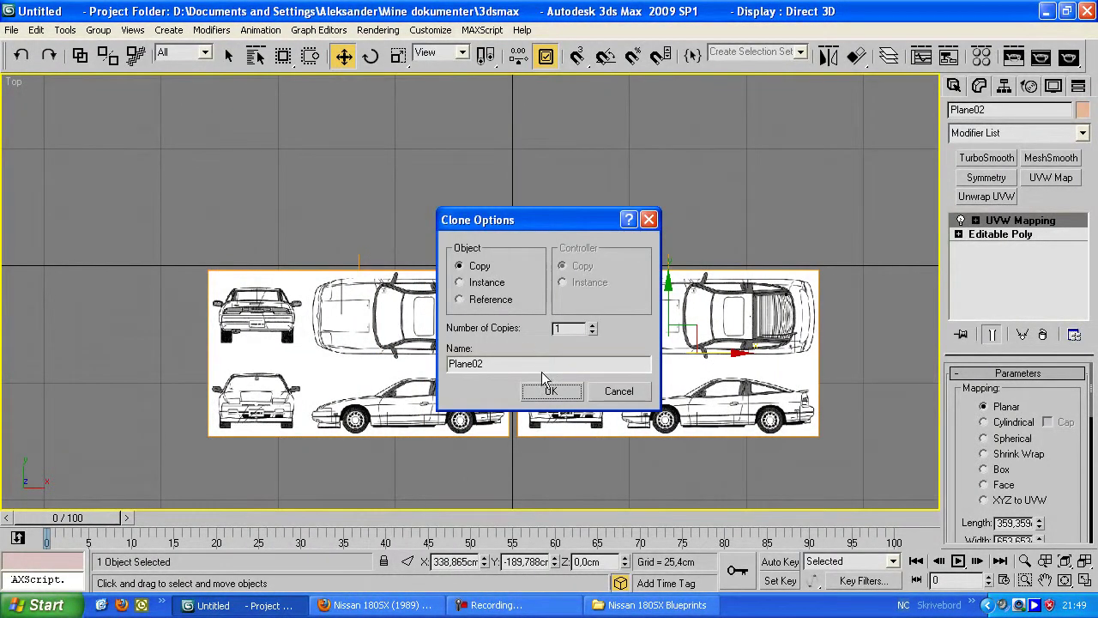
pyautogui.click(549, 391)
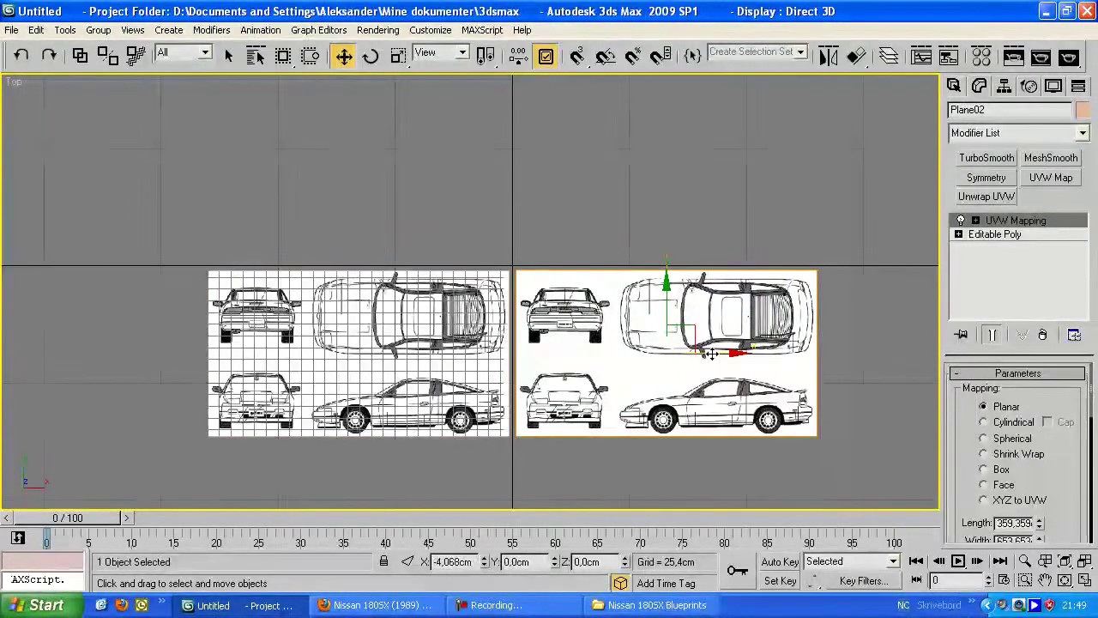
pyautogui.moveTo(585, 233)
pyautogui.mouseDown()
pyautogui.moveTo(510, 309)
pyautogui.moveTo(500, 134)
pyautogui.moveTo(505, 148)
pyautogui.mouseUp()
pyautogui.click(549, 393)
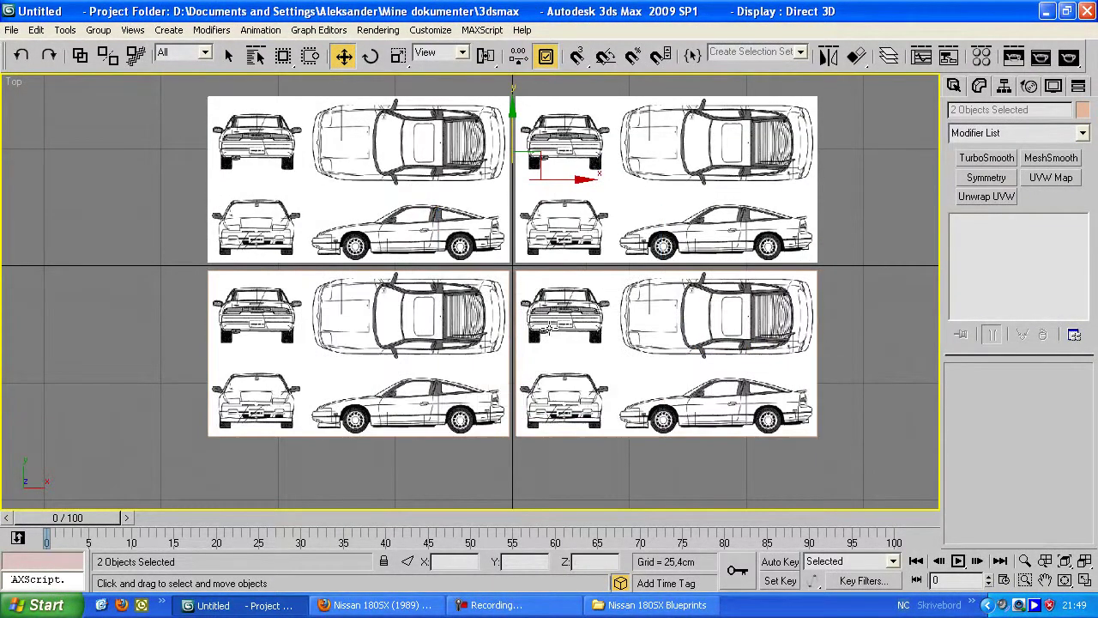
# - Hide the Top view's grid and clear the selection
pyautogui.scroll(-2, 534, 324)
pyautogui.press('g')
pyautogui.click(194, 323)
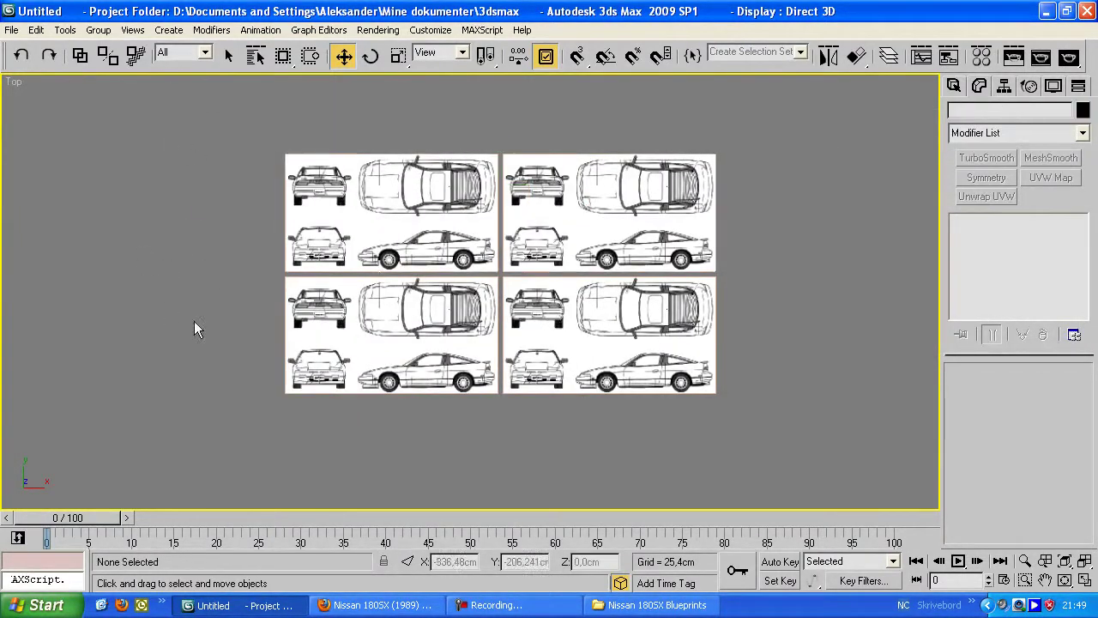
# - Select the bottom edge of the upper-left blueprint plane at Edge level of its Editable Poly, keeping the end result shown
pyautogui.click(411, 208)
pyautogui.scroll(3, 445, 272)
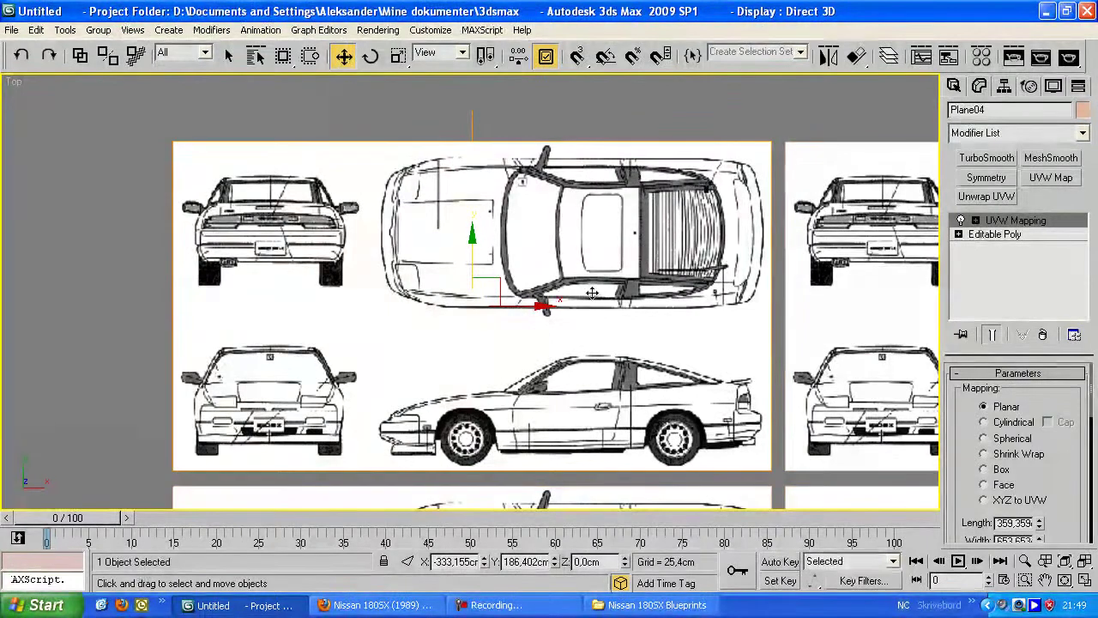
pyautogui.click(1012, 240)
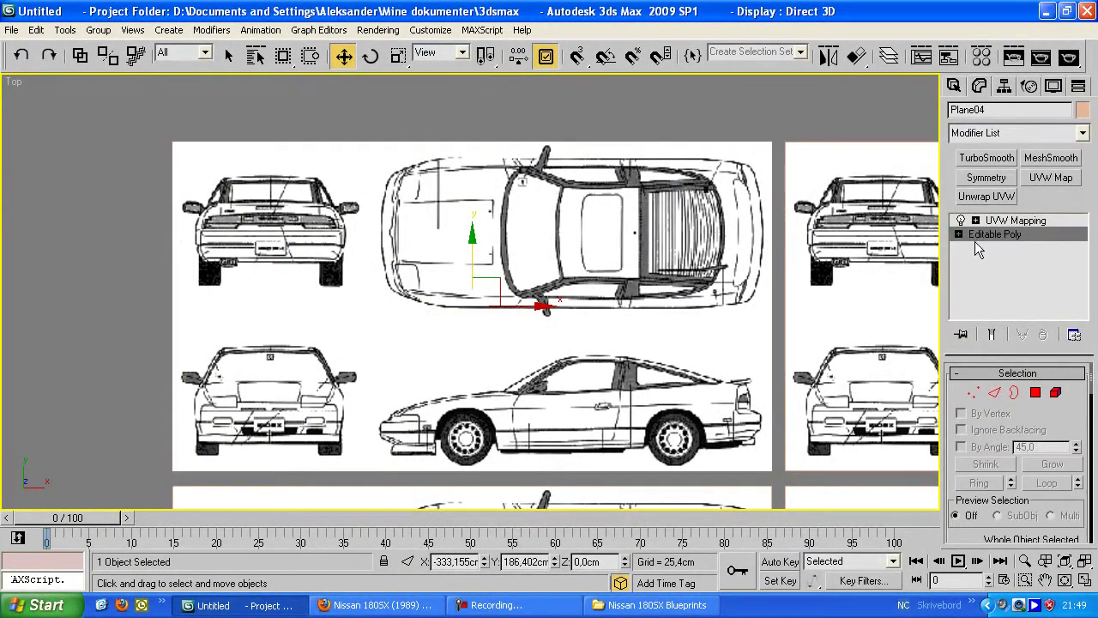
pyautogui.click(993, 335)
pyautogui.click(993, 335)
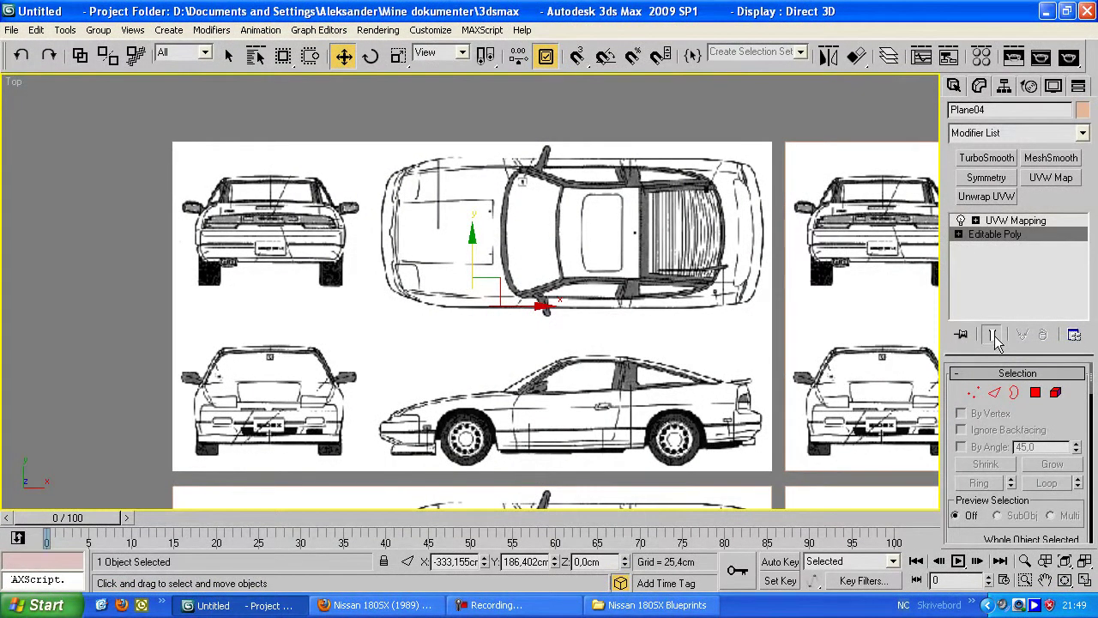
pyautogui.click(995, 392)
pyautogui.click(540, 449)
# - Try raising the plane's bottom edge with the end result shown, and undo the move
pyautogui.moveTo(545, 421); pyautogui.dragTo(581, 254)
pyautogui.hotkey('ctrl', 'z')
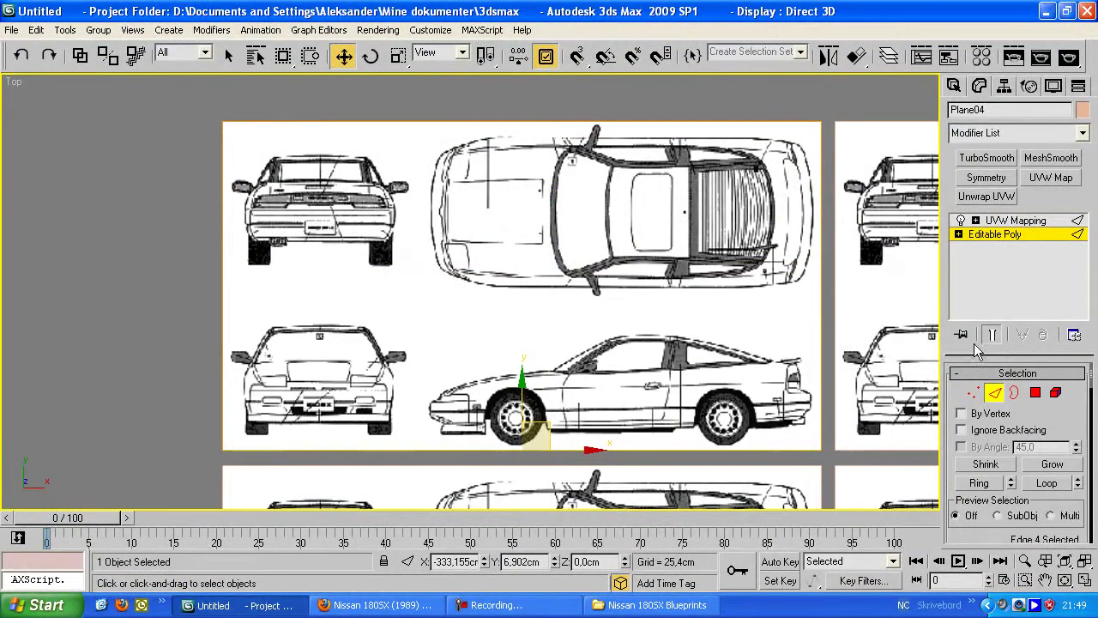
# - Raise the bottom edge to about Y 123 cm with the end result hidden, and show the end result again
pyautogui.click(992, 335)
pyautogui.moveTo(595, 379); pyautogui.dragTo(598, 372, button='middle')
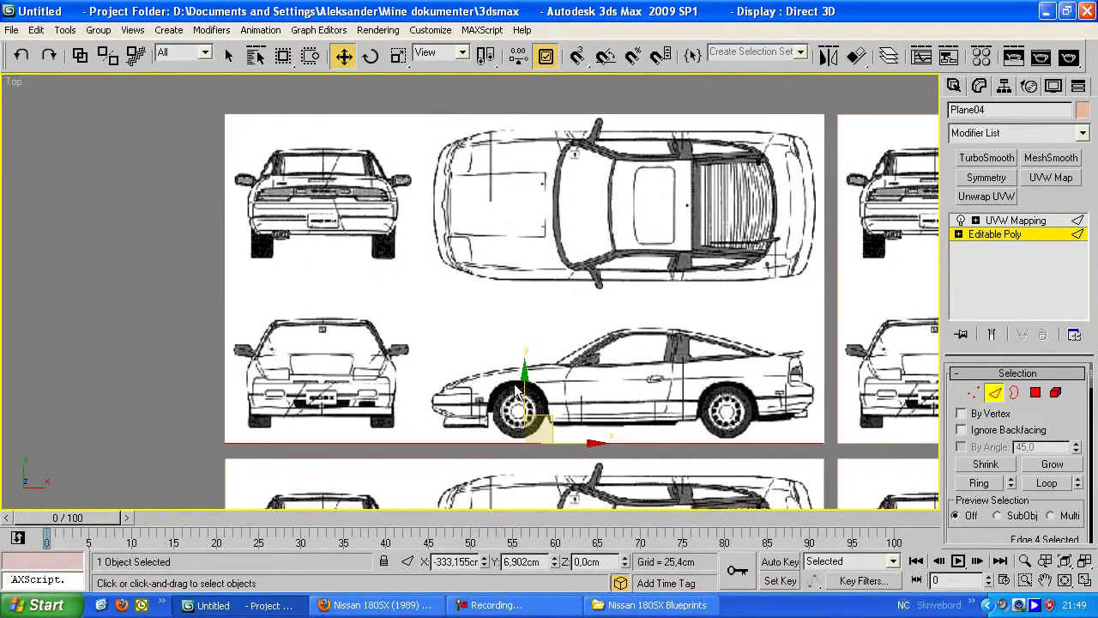
pyautogui.moveTo(519, 391); pyautogui.dragTo(549, 218)
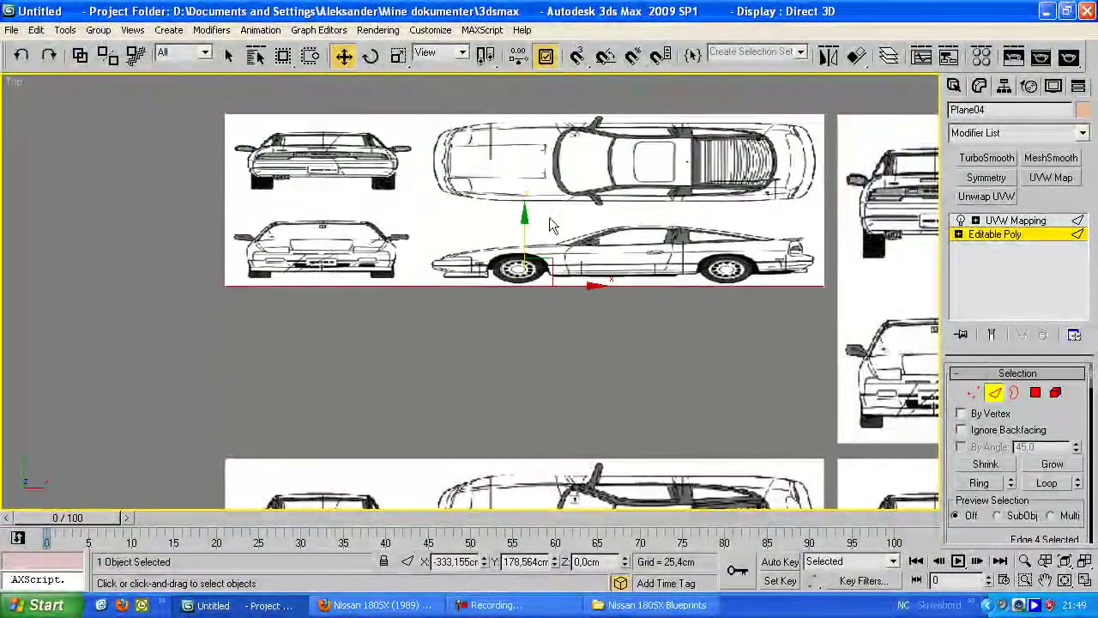
pyautogui.moveTo(547, 218); pyautogui.dragTo(544, 223, button='middle')
pyautogui.moveTo(524, 232); pyautogui.dragTo(583, 288)
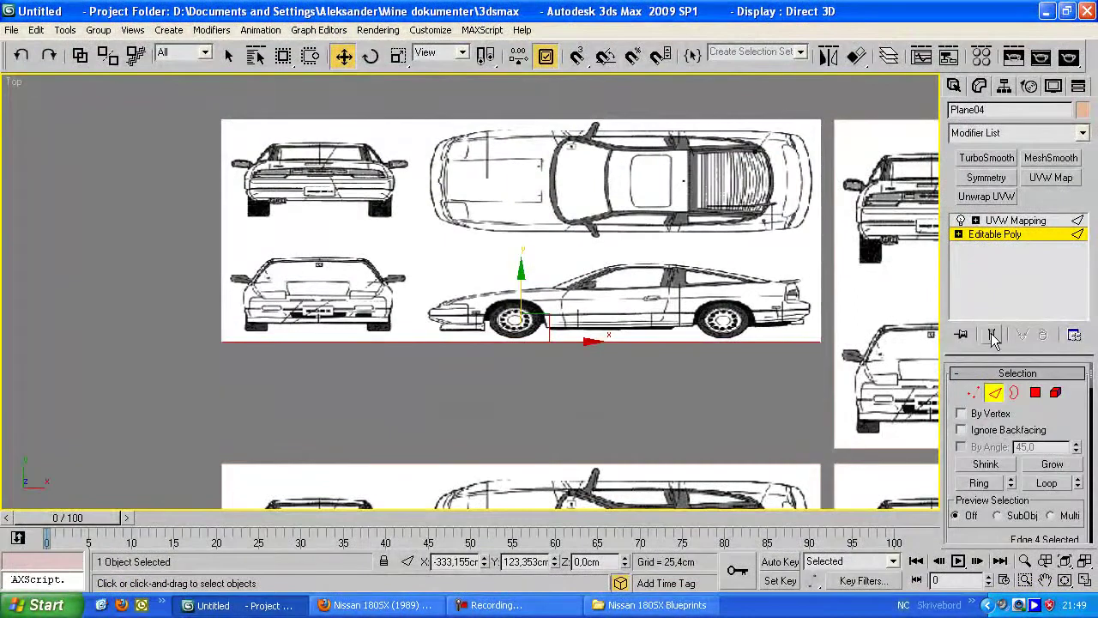
pyautogui.click(991, 335)
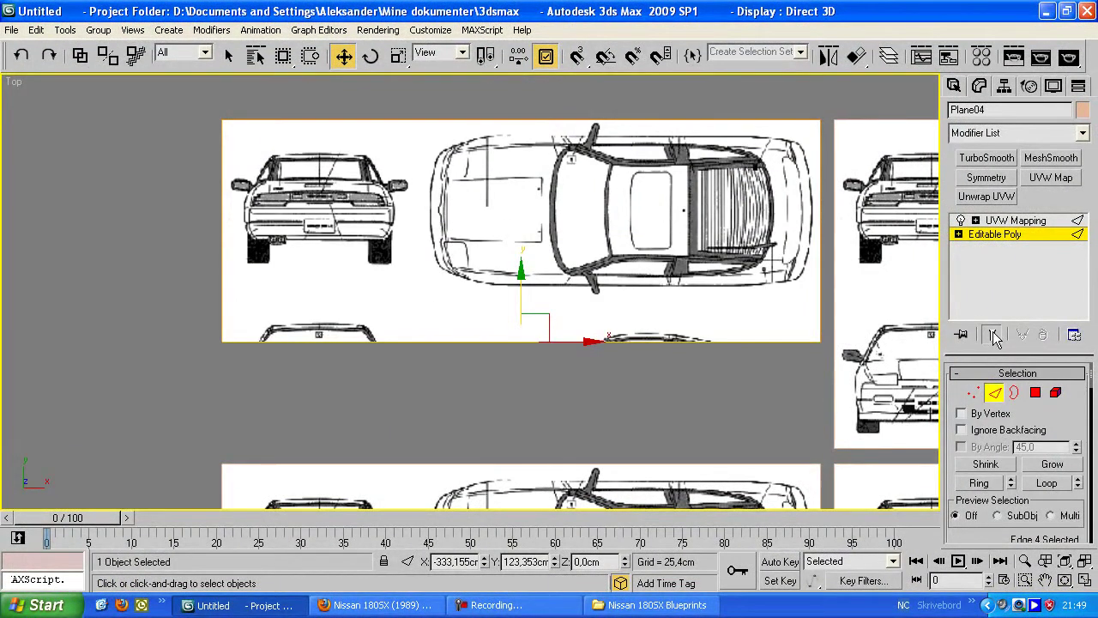
# - Raise the upper-left plane's bottom edge to about Y 209 cm, just below the rear view's wheels
pyautogui.scroll(2, 456, 338)
pyautogui.moveTo(537, 327)
pyautogui.mouseDown(button='middle')
pyautogui.moveTo(455, 338)
pyautogui.moveTo(557, 336)
pyautogui.mouseUp(button='middle')
pyautogui.moveTo(557, 337); pyautogui.dragTo(561, 226)
# - Move the plane's right edge in to about X -457 cm so that only the rear view of the car remains
pyautogui.scroll(-3, 562, 226)
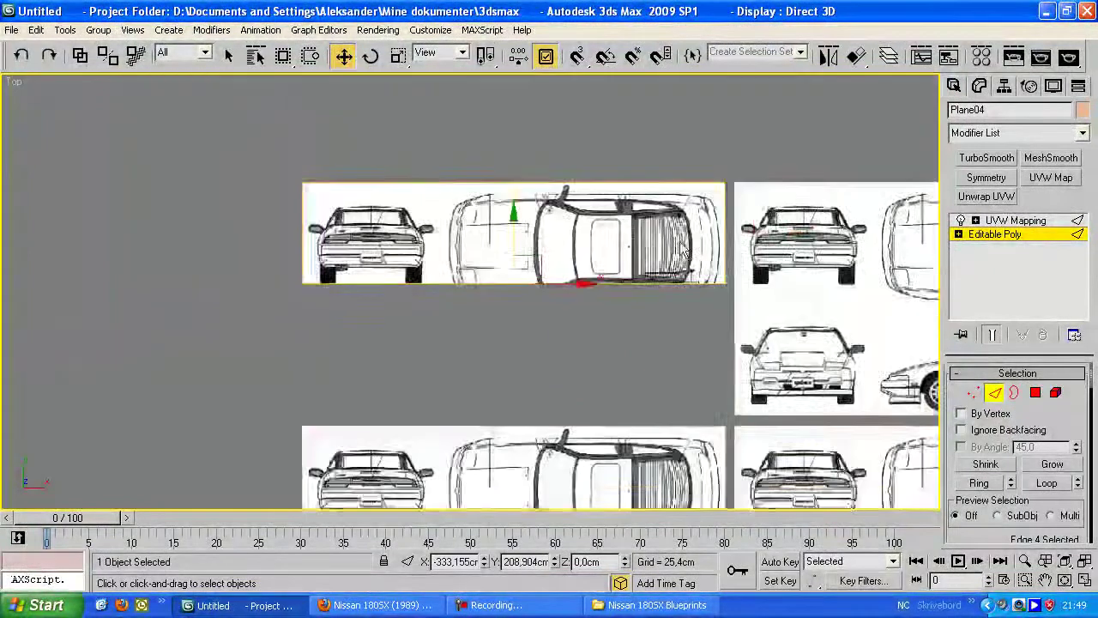
pyautogui.moveTo(678, 249); pyautogui.dragTo(671, 271, button='middle')
pyautogui.click(719, 258)
pyautogui.moveTo(767, 256); pyautogui.dragTo(475, 255)
pyautogui.scroll(4, 474, 254)
pyautogui.moveTo(427, 259); pyautogui.dragTo(664, 310, button='middle')
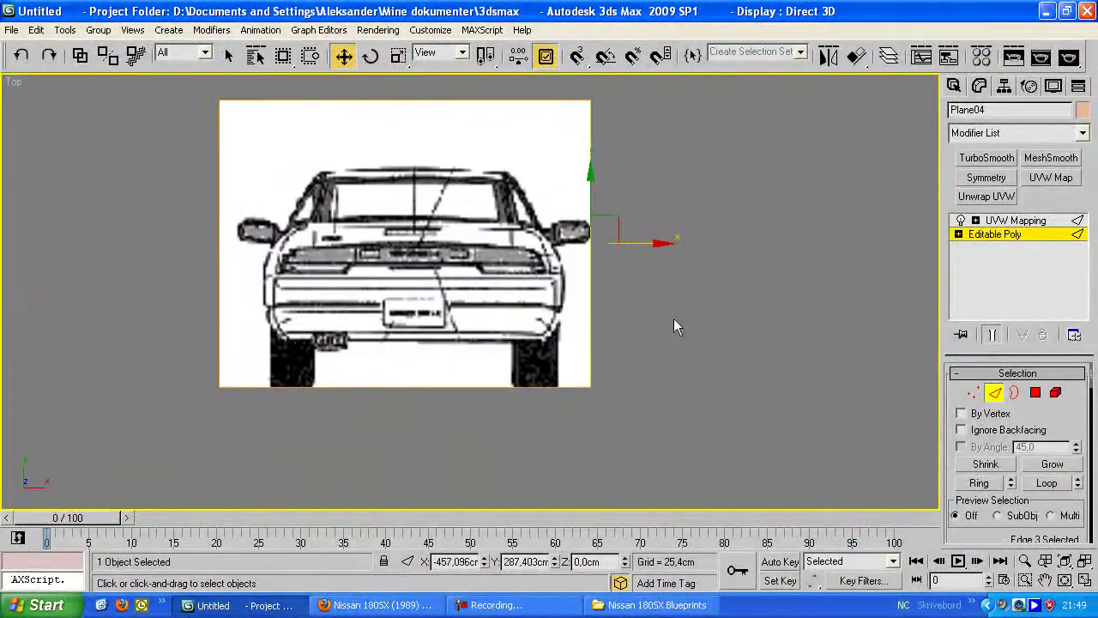
# - Trim the plane's left and top edges tightly around the rear-view drawing and leave edge editing
pyautogui.moveTo(218, 272); pyautogui.dragTo(237, 275)
pyautogui.click(414, 387)
pyautogui.moveTo(416, 359); pyautogui.dragTo(434, 412, button='middle')
pyautogui.moveTo(437, 123); pyautogui.dragTo(452, 161)
pyautogui.moveTo(433, 101); pyautogui.dragTo(437, 168)
pyautogui.scroll(-3, 678, 295)
pyautogui.moveTo(691, 296); pyautogui.dragTo(571, 251, button='middle')
pyautogui.click(992, 393)
pyautogui.click(706, 348)
# - Select the upper-right blueprint plane and enter Edge level of its Editable Poly
pyautogui.scroll(-4, 706, 348)
pyautogui.moveTo(754, 318); pyautogui.dragTo(635, 304, button='middle')
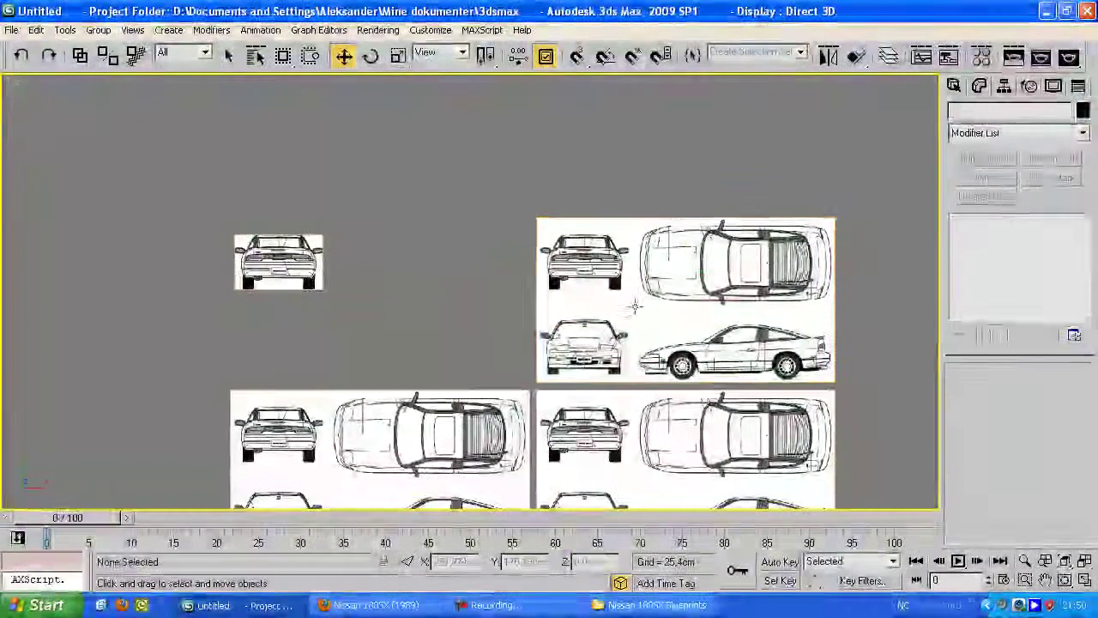
pyautogui.click(637, 303)
pyautogui.scroll(2, 726, 301)
pyautogui.moveTo(794, 307); pyautogui.dragTo(579, 300, button='middle')
pyautogui.scroll(2, 579, 300)
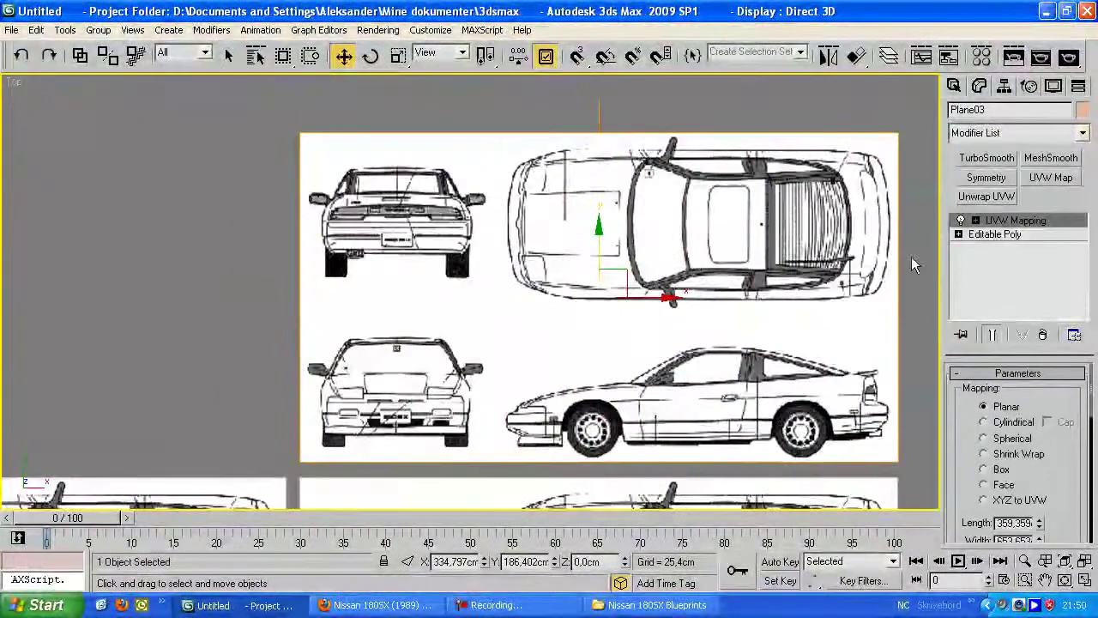
pyautogui.click(995, 234)
pyautogui.click(992, 393)
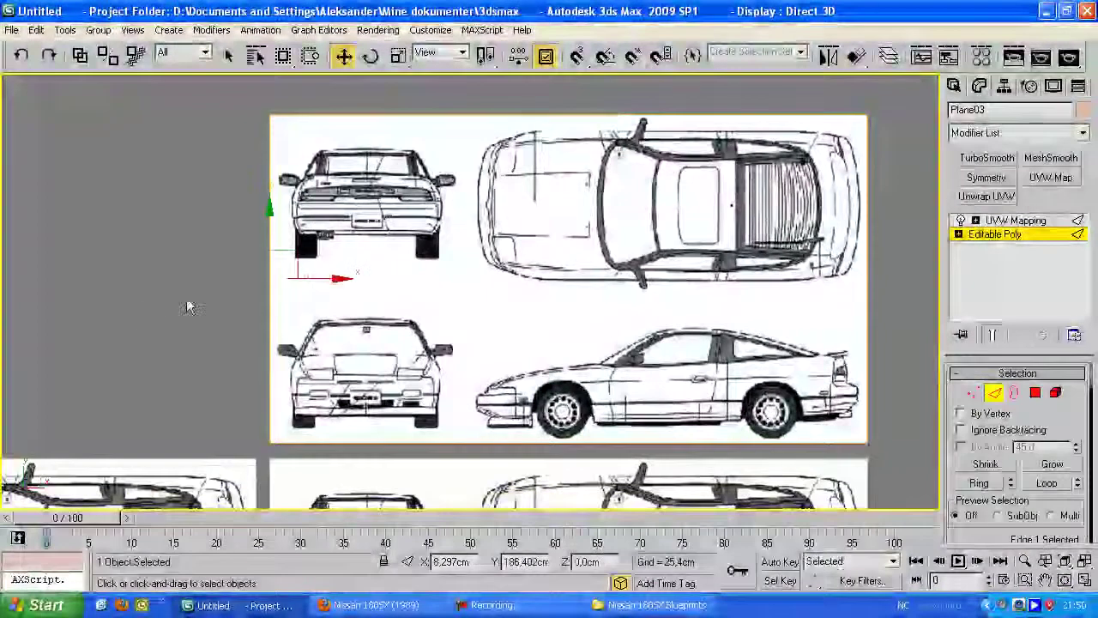